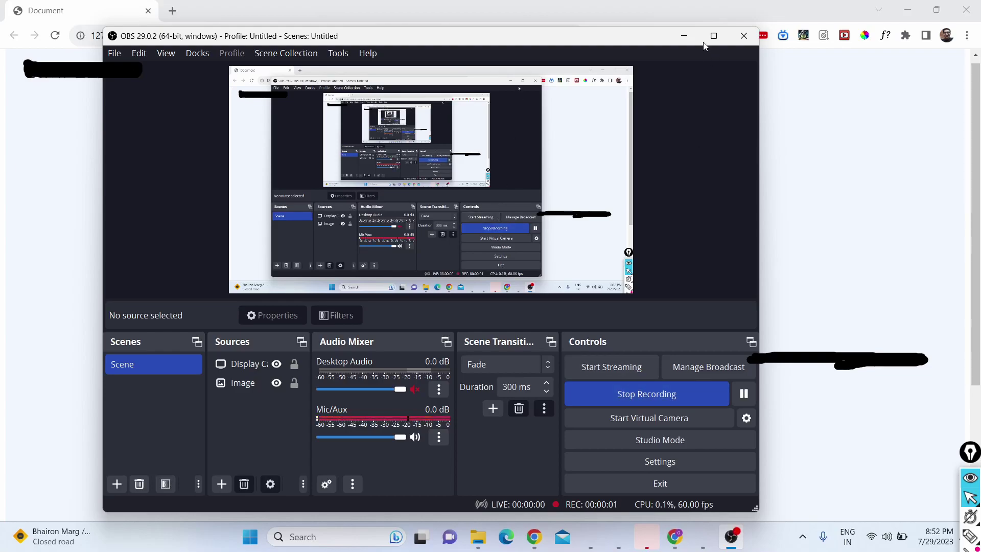
Minimize OBS to reveal the SimplePDF upload page in Chrome.
left_click(684, 36)
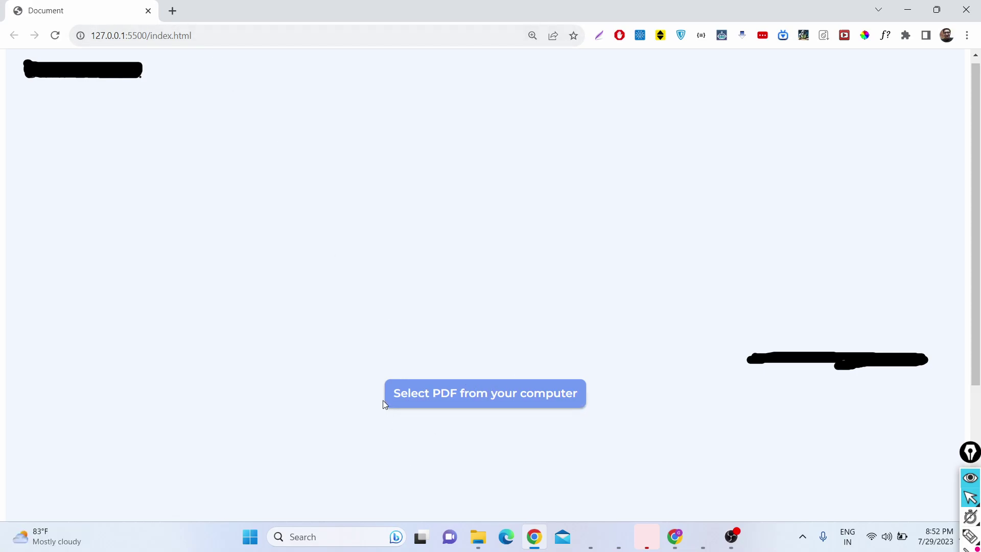
Open the 'form' PDF from Downloads in the SimplePDF editor and scroll through it.
left_click(423, 394)
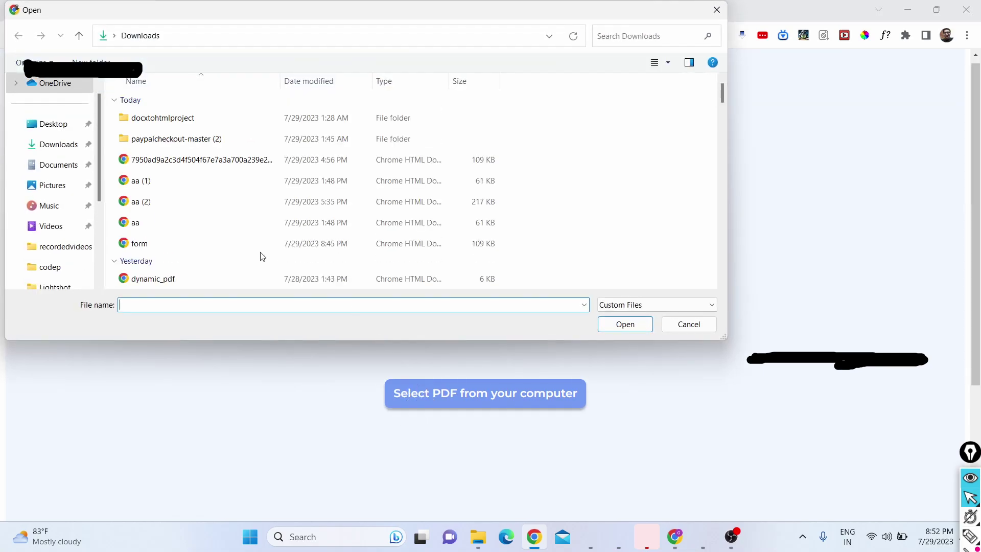
left_click(208, 169)
double_click(151, 243)
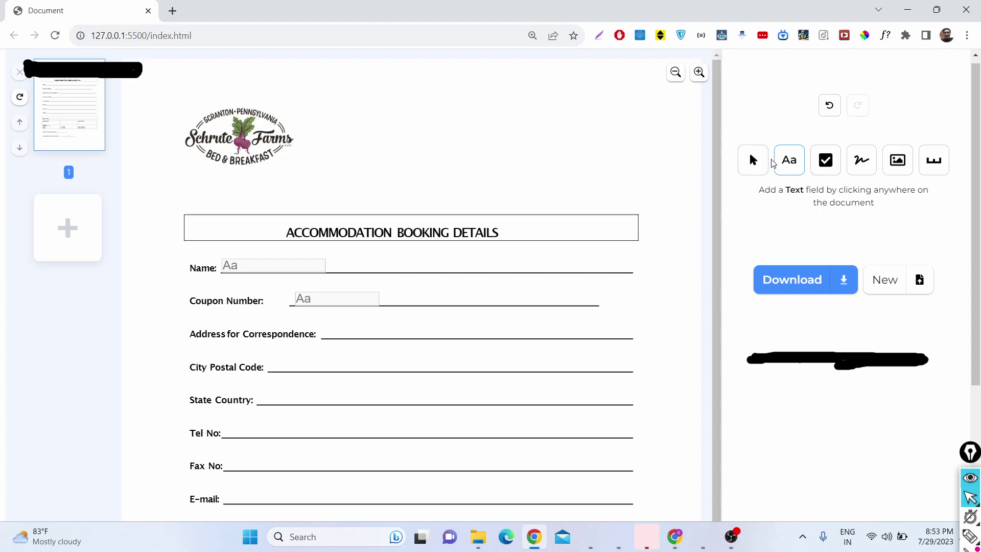
scroll(770, 204, "down", 4)
scroll(787, 235, "up", 1)
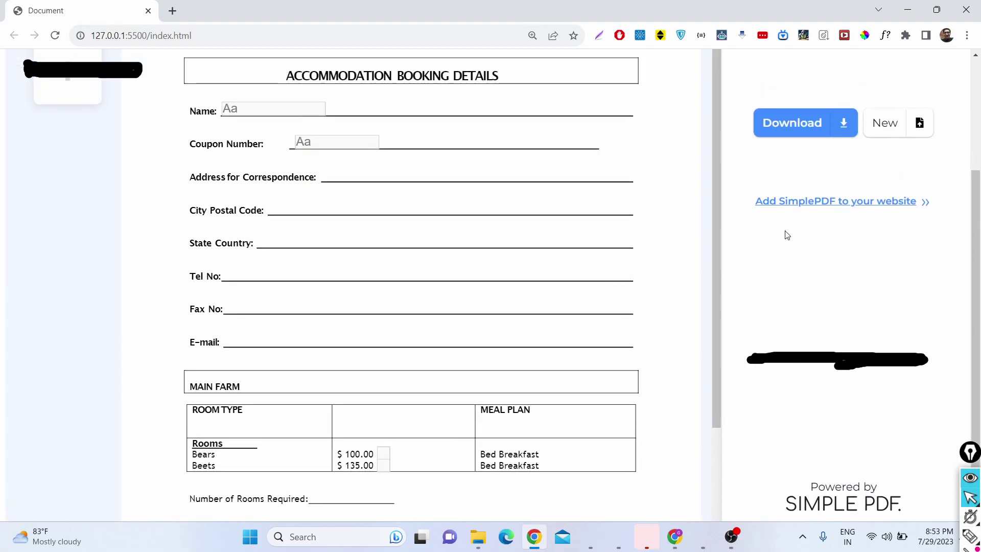
scroll(787, 235, "up", 3)
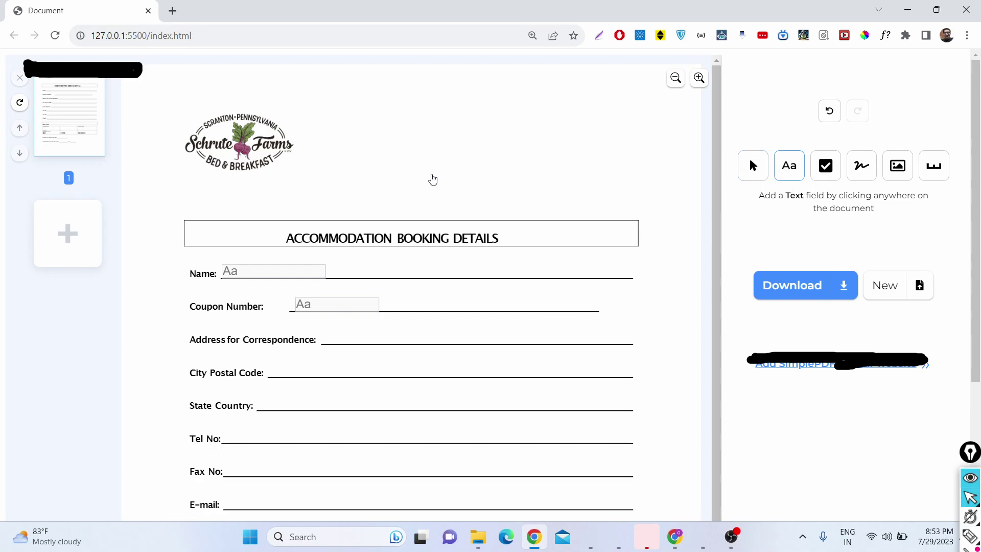
Add an 'Add Some text' text box beside the logo and widen it to one line.
left_click(382, 152)
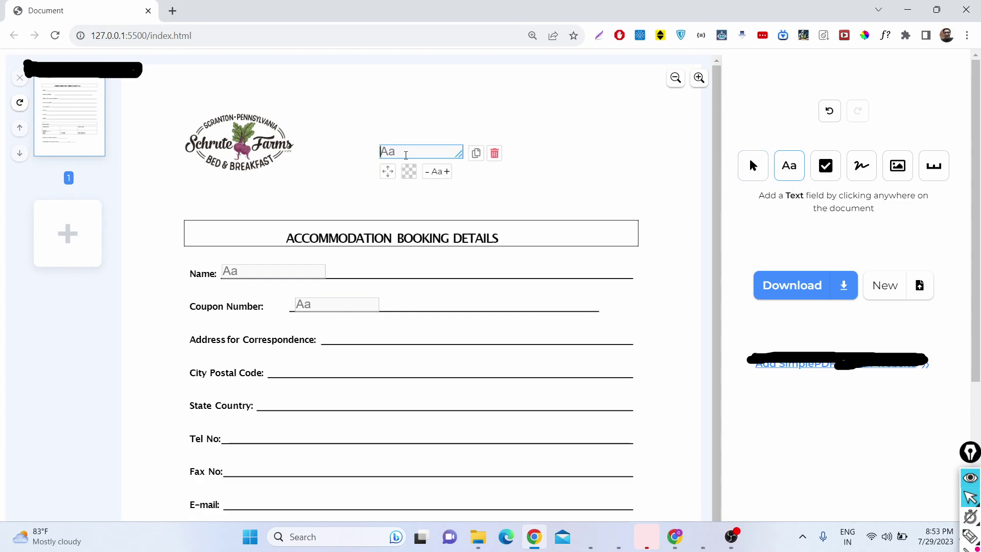
type("Add")
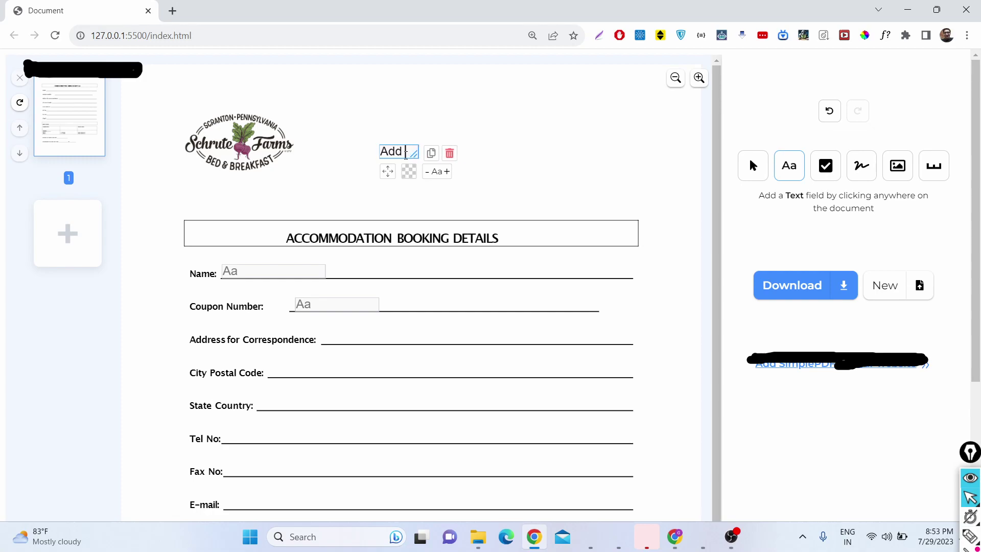
type(" Some text")
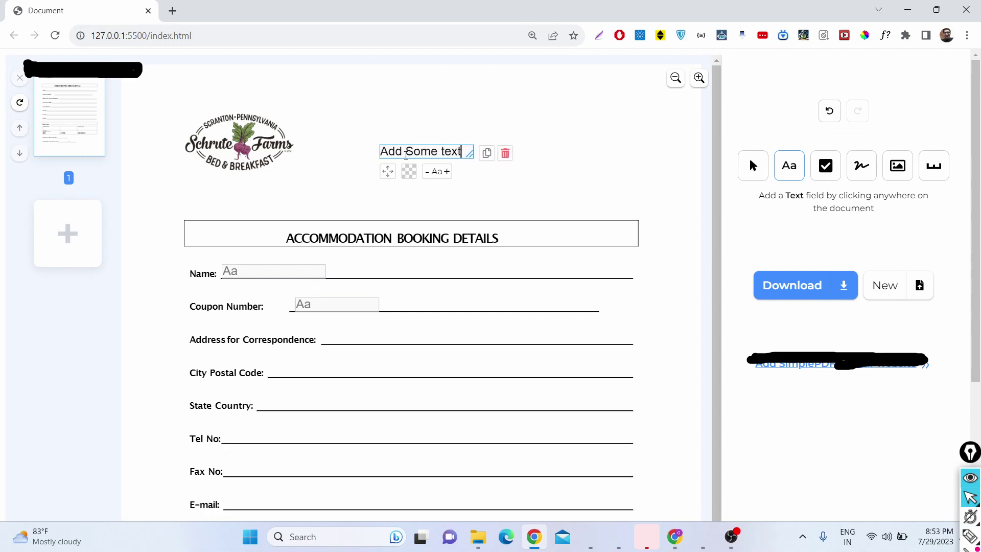
left_click_drag(470, 153, 559, 206)
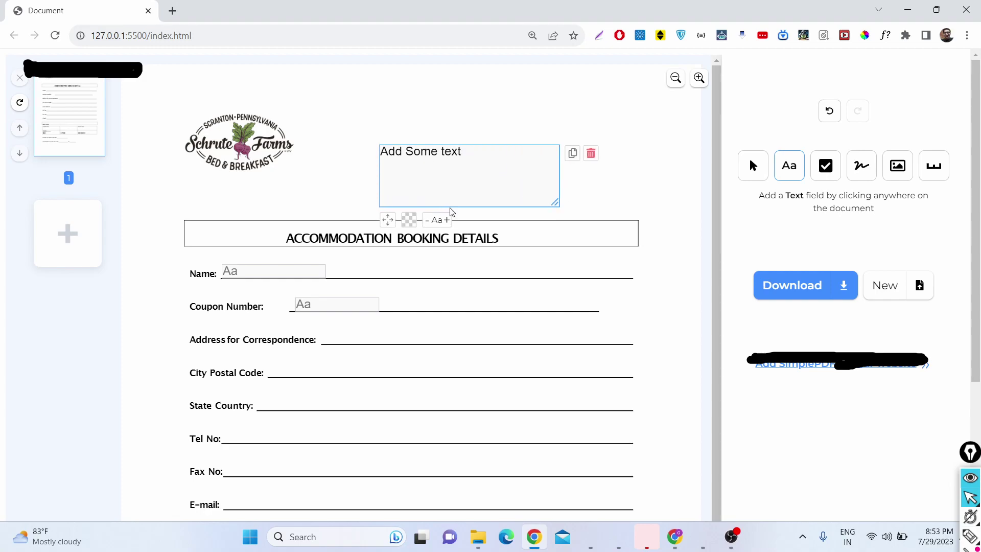
left_click_drag(557, 207, 588, 179)
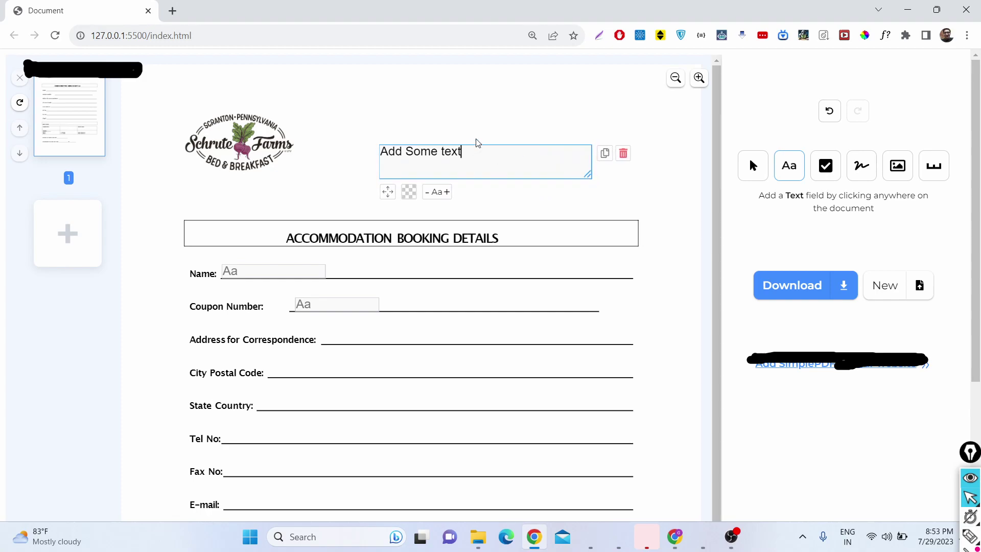
left_click(475, 126)
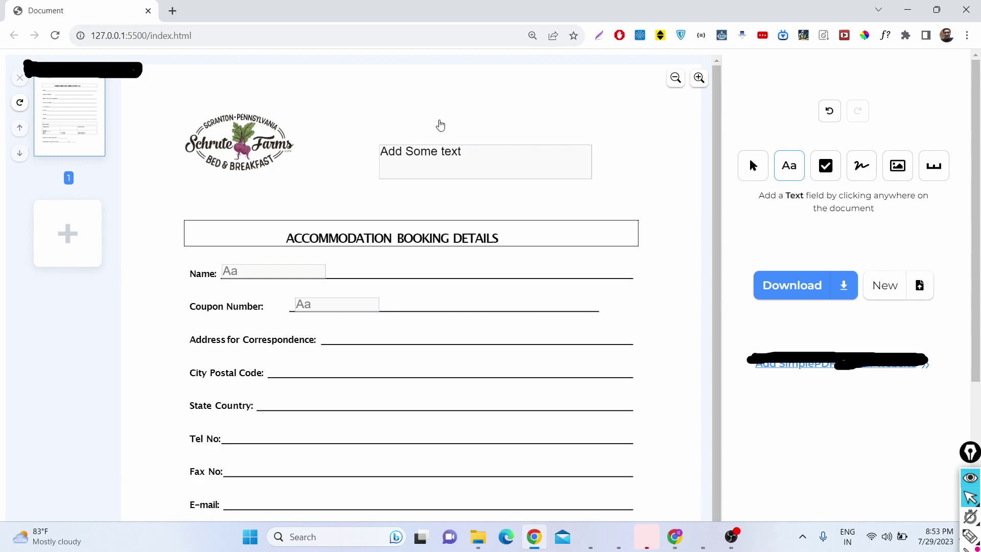
Place three checkboxes: above the text box, at right below it, and under the logo.
left_click(826, 170)
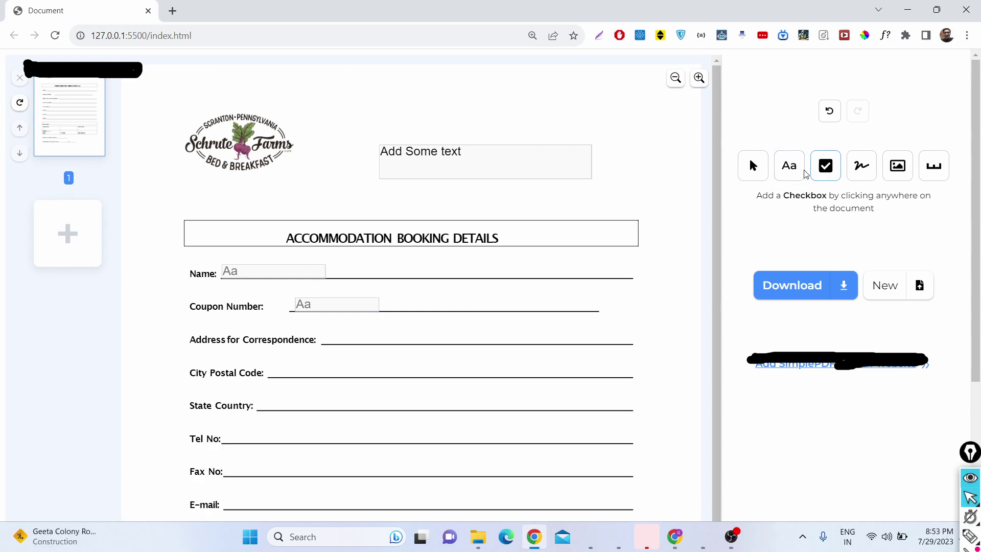
left_click(502, 121)
left_click(624, 192)
left_click(220, 195)
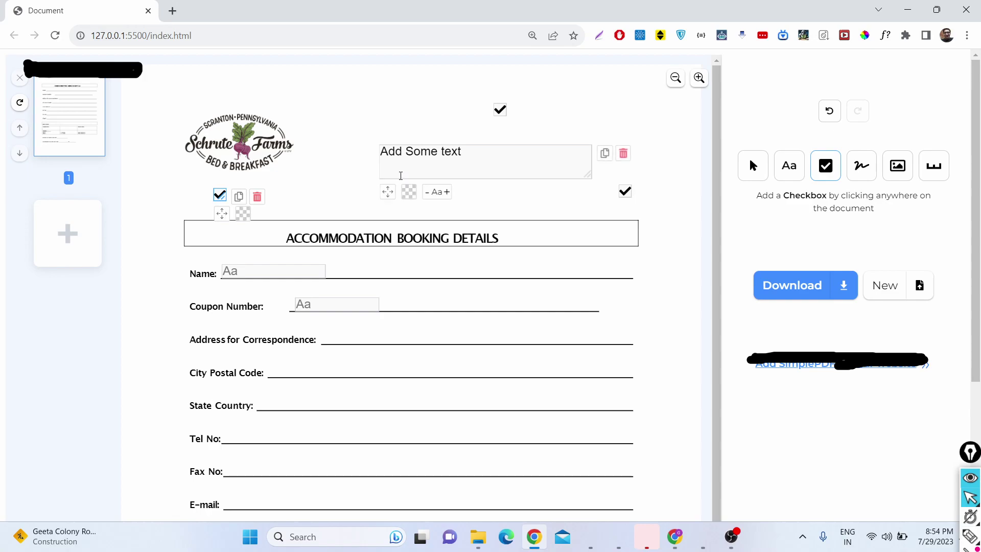
Toggle the checkbox marks so the right one shows an X and the lower-left one a tick.
left_click(499, 112)
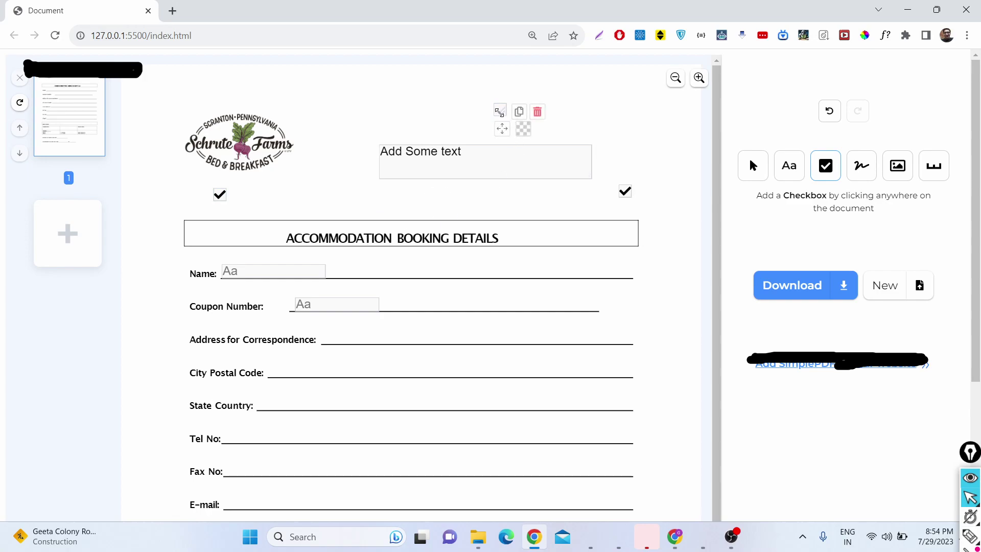
left_click(625, 192)
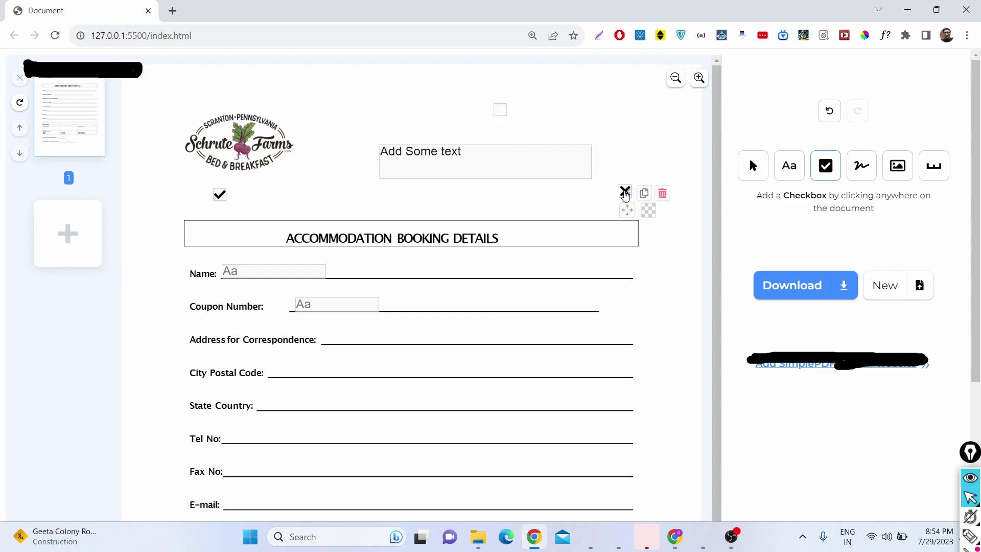
left_click(220, 196)
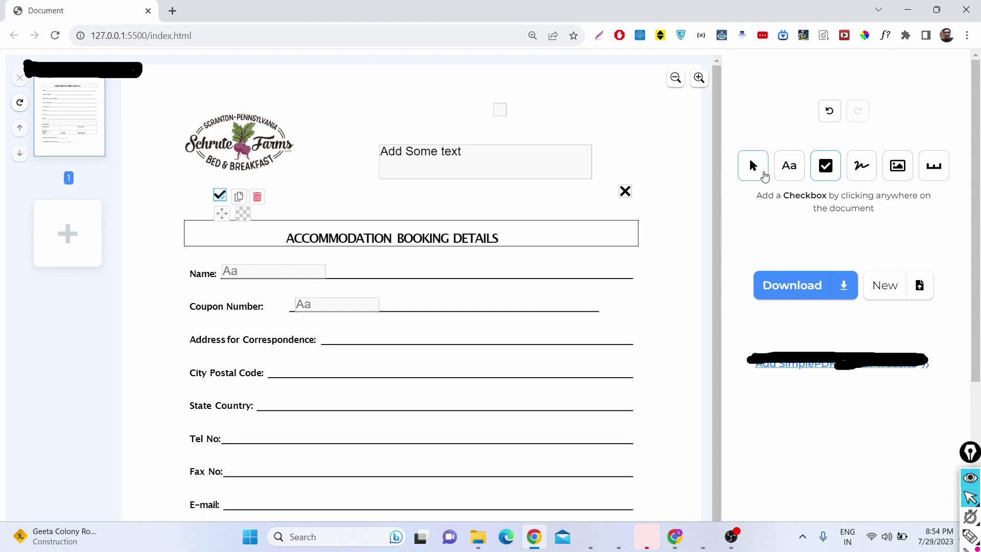
Drag the 'Add Some text' box higher and further left, beside the logo.
left_click(753, 166)
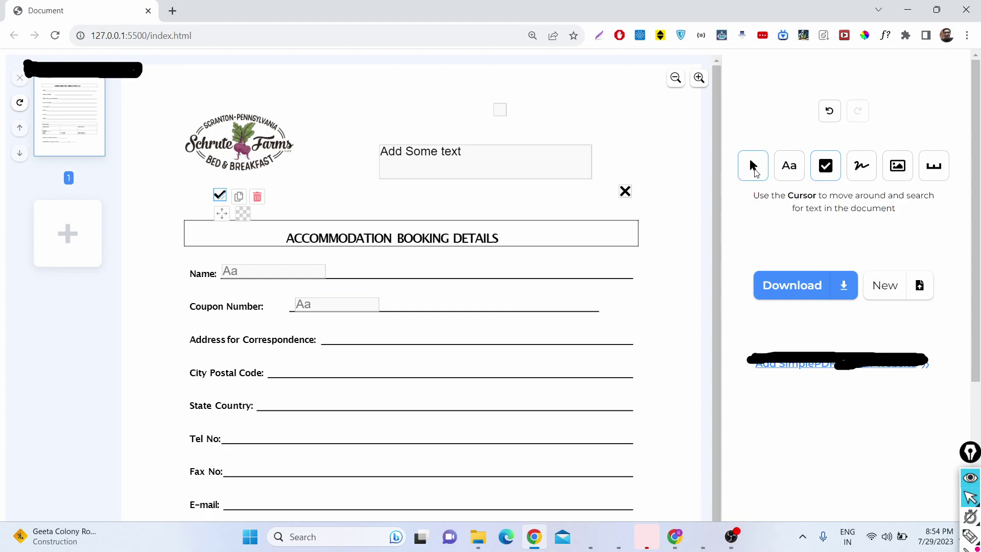
double_click(492, 111)
left_click(492, 111)
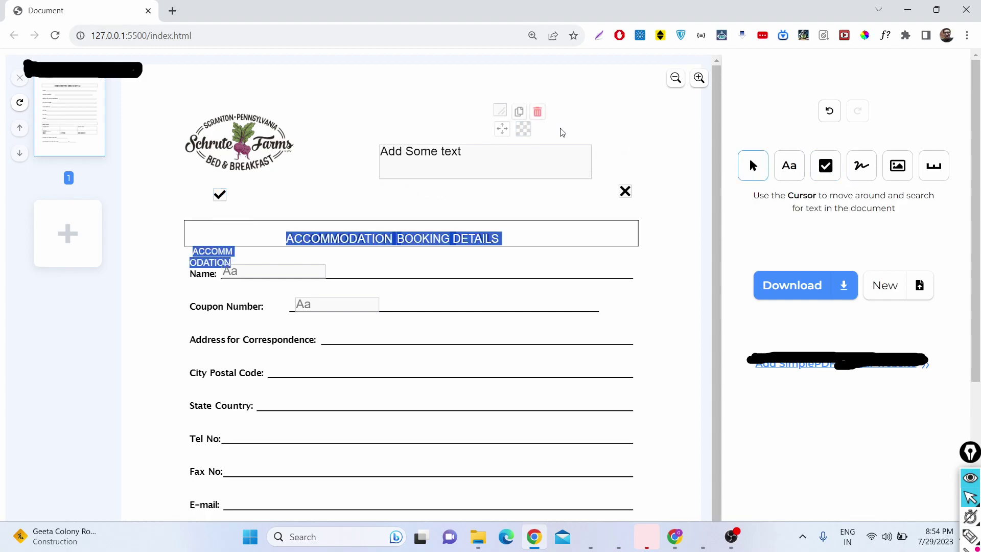
left_click(626, 133)
left_click(554, 171)
left_click_drag(387, 191, 349, 160)
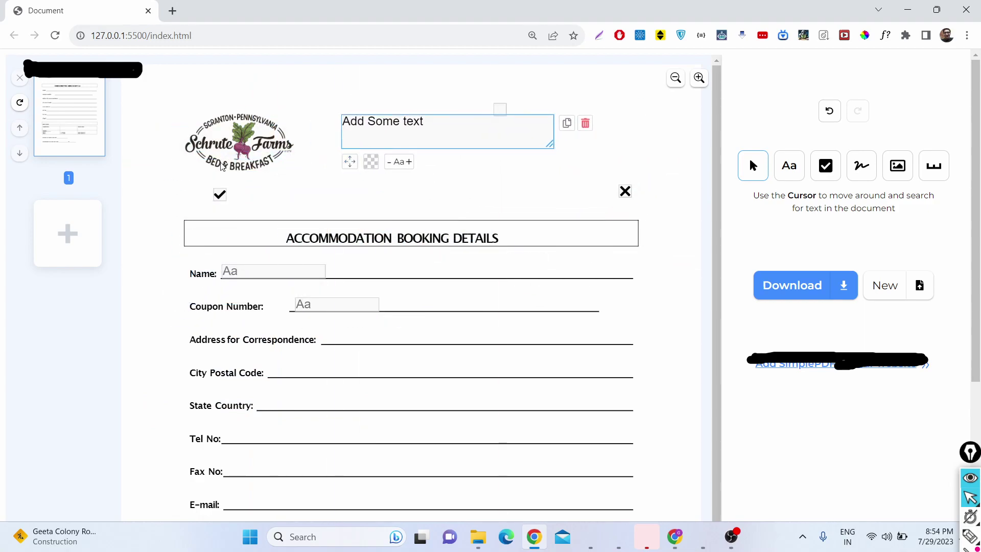
Zoom the page out and in, then scroll to review the form fields.
left_click(675, 79)
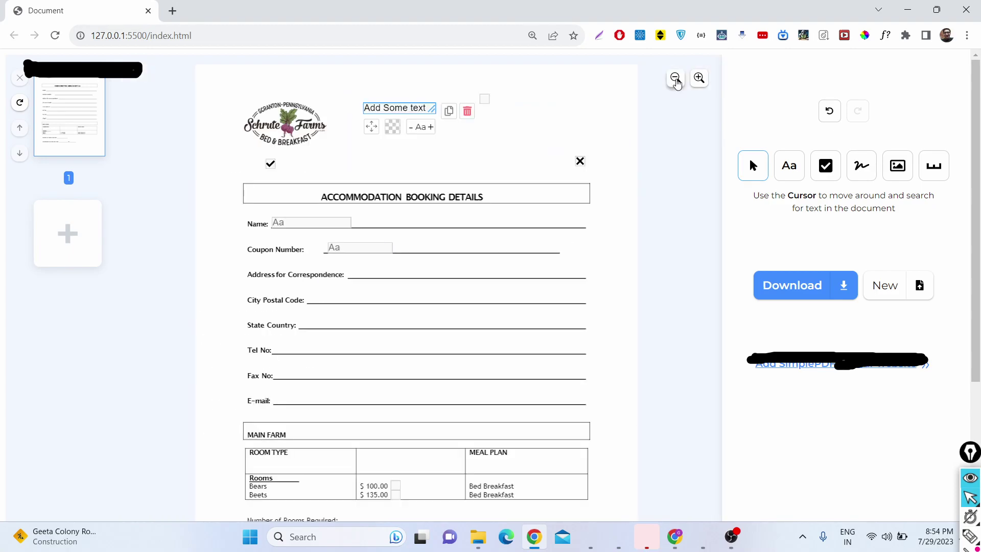
left_click(675, 79)
left_click(699, 78)
left_click(699, 79)
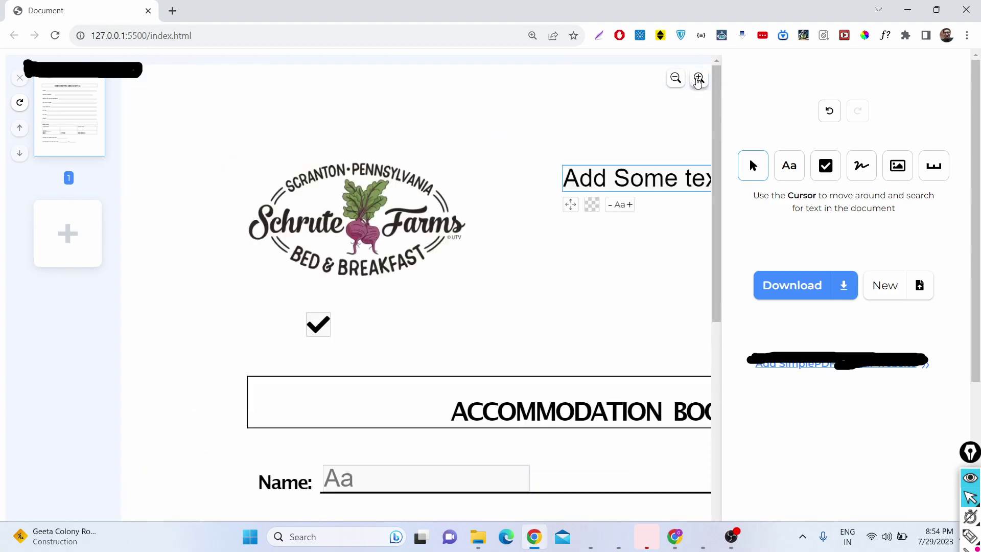
left_click(683, 81)
left_click(678, 80)
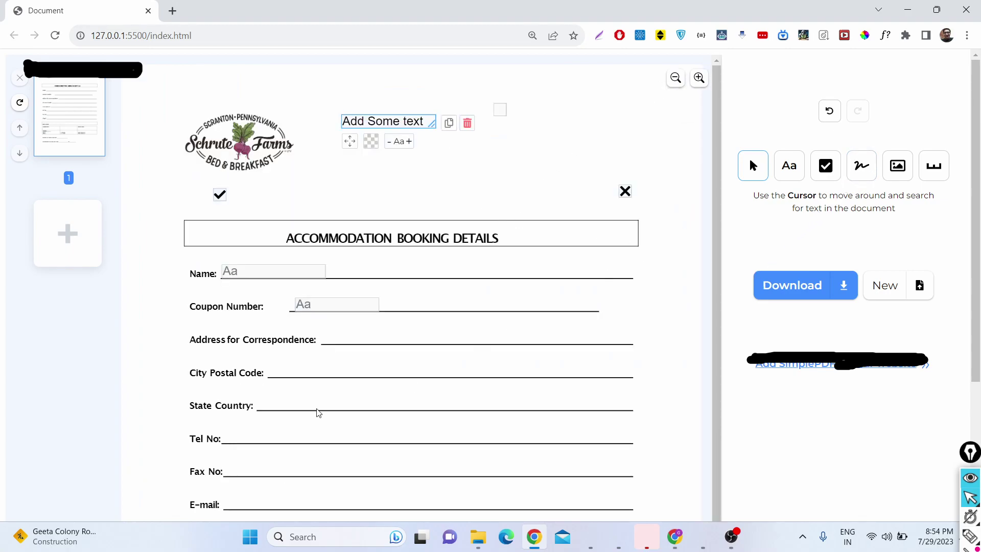
scroll(318, 413, "down", 2)
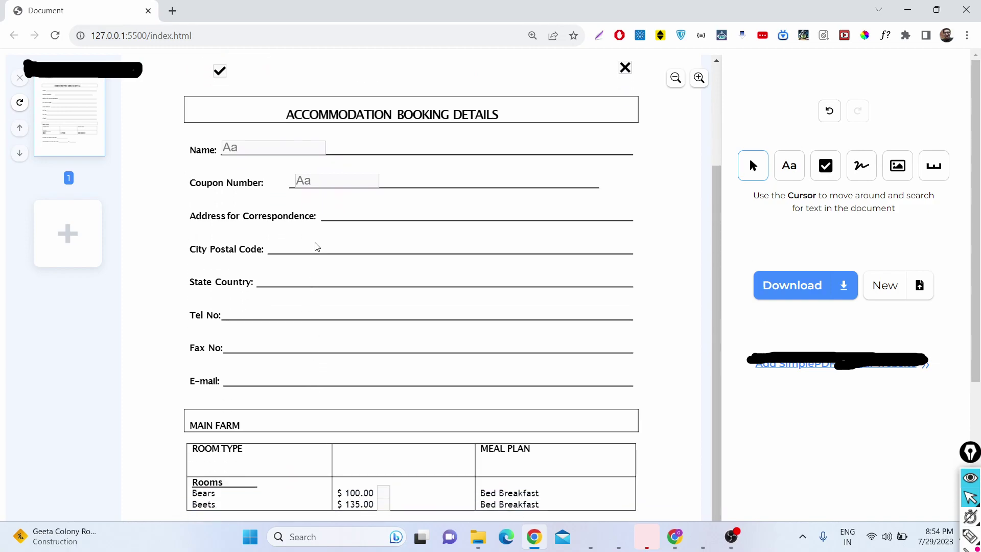
scroll(285, 287, "down", 1)
scroll(358, 276, "up", 1)
Add a text field on the Address for Correspondence line reading 'Delhi Chandni Chowk'.
left_click(788, 166)
left_click(356, 219)
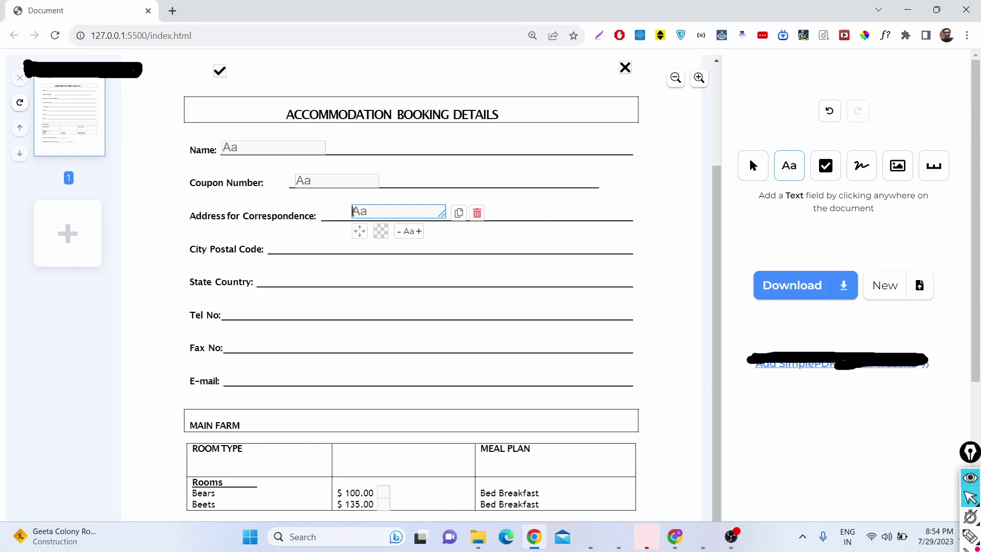
left_click_drag(359, 231, 335, 233)
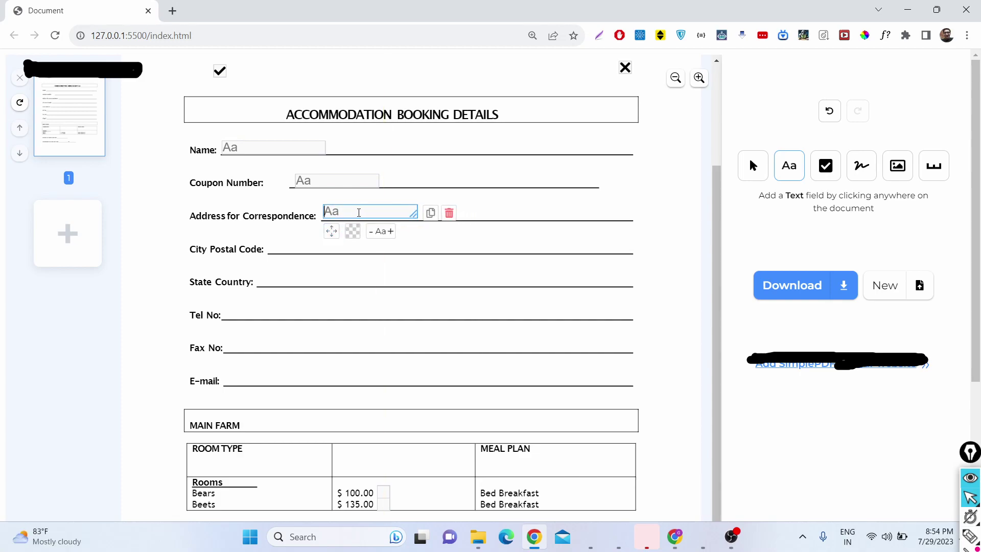
type("Delh")
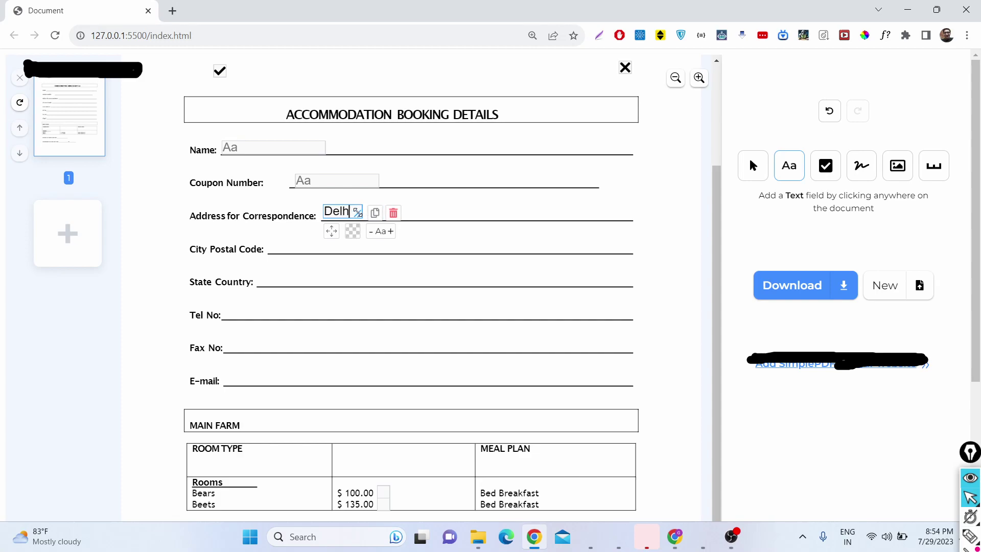
type("i Chan")
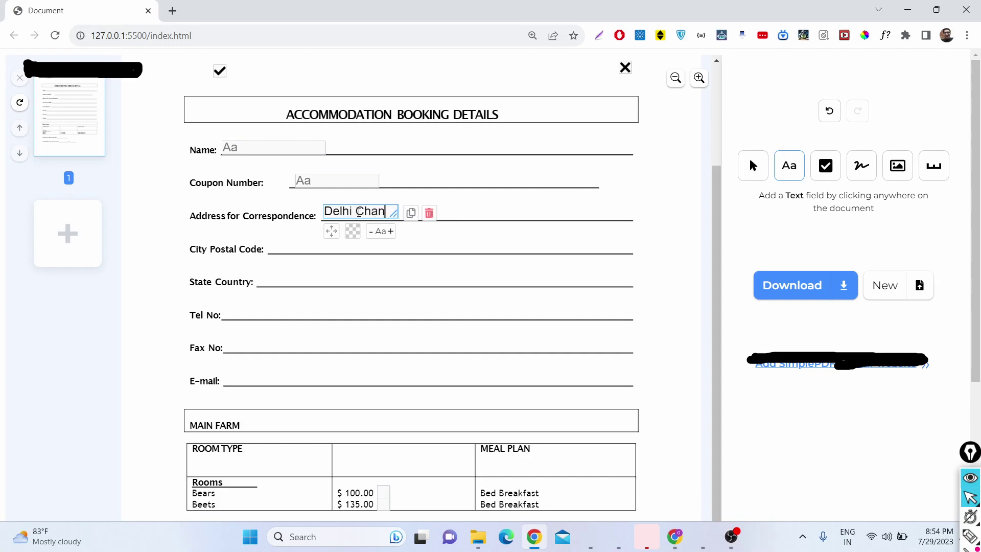
type("dni Chown")
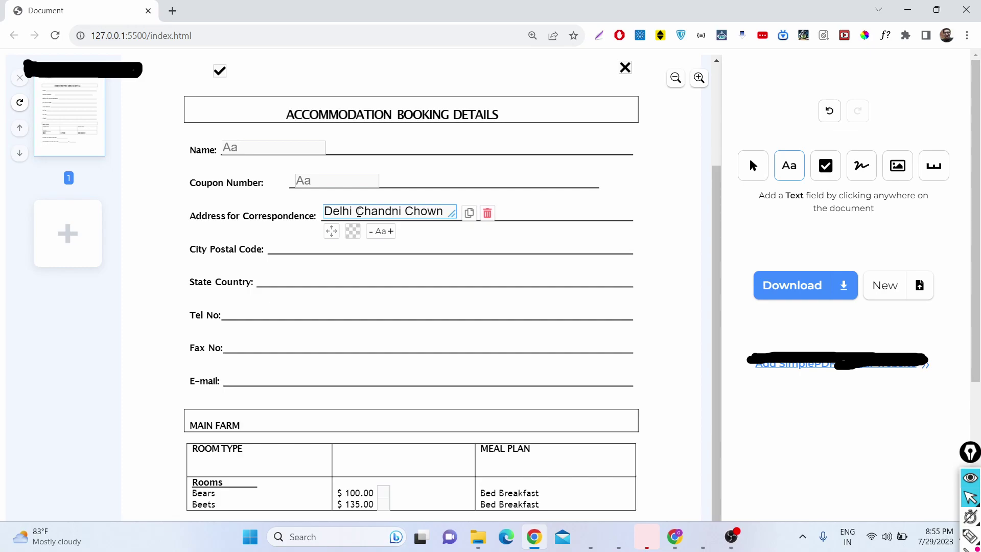
key("BackSpace")
type("k")
left_click(652, 217)
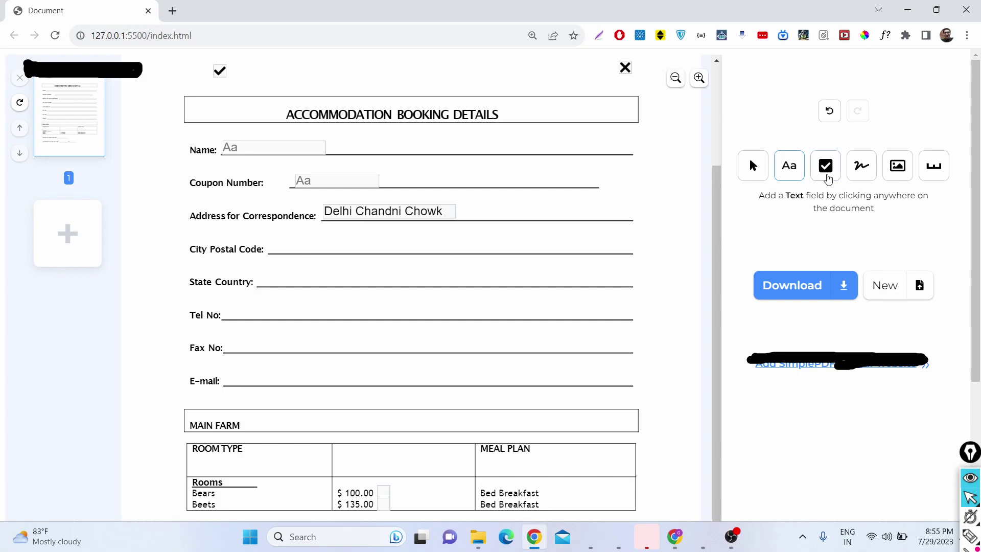
Add a picture field and drag it over the Schrute Farms logo.
left_click(898, 165)
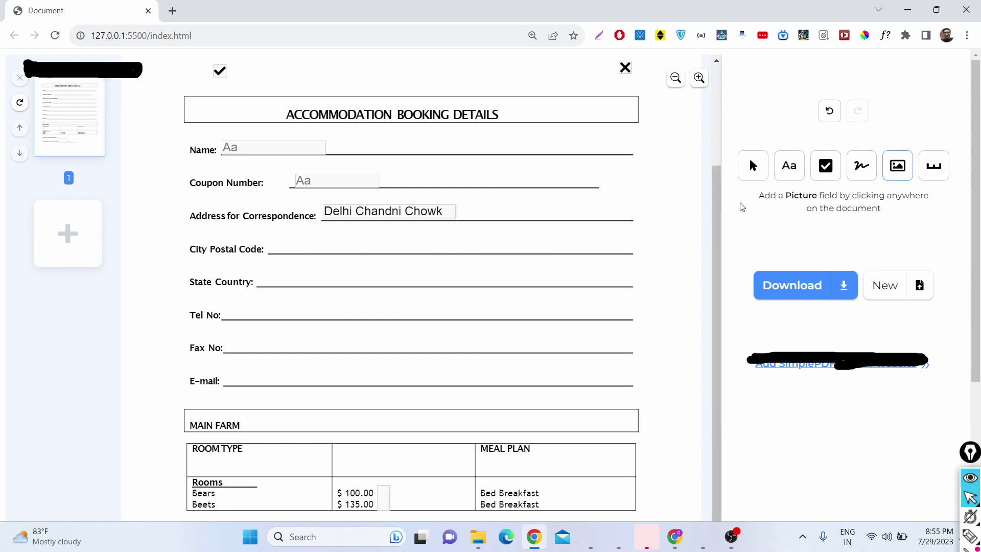
left_click(151, 224)
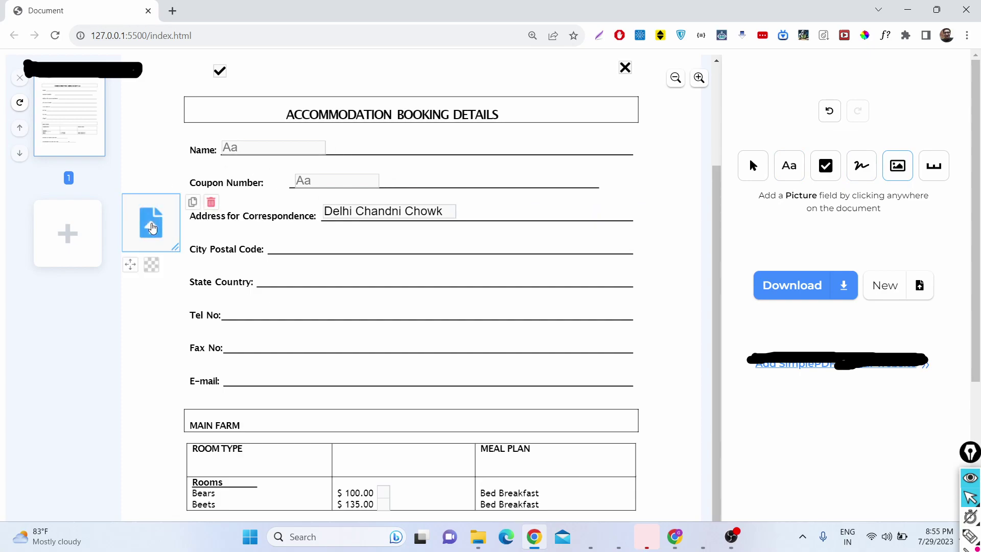
scroll(163, 224, "up", 3)
left_click_drag(129, 388, 214, 180)
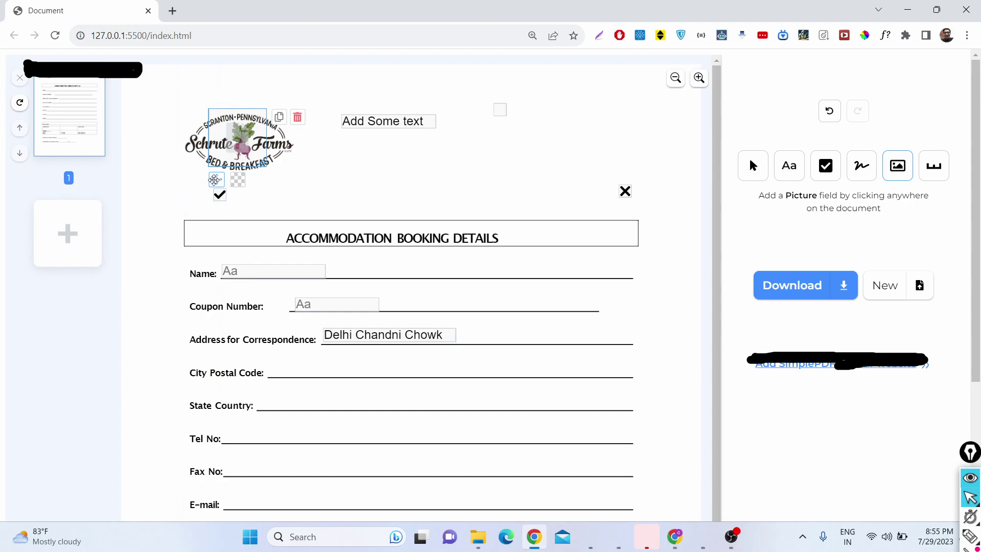
Load the 'Your paragraph text (10)' image, enlarge it, and move it to the top-left.
left_click(238, 150)
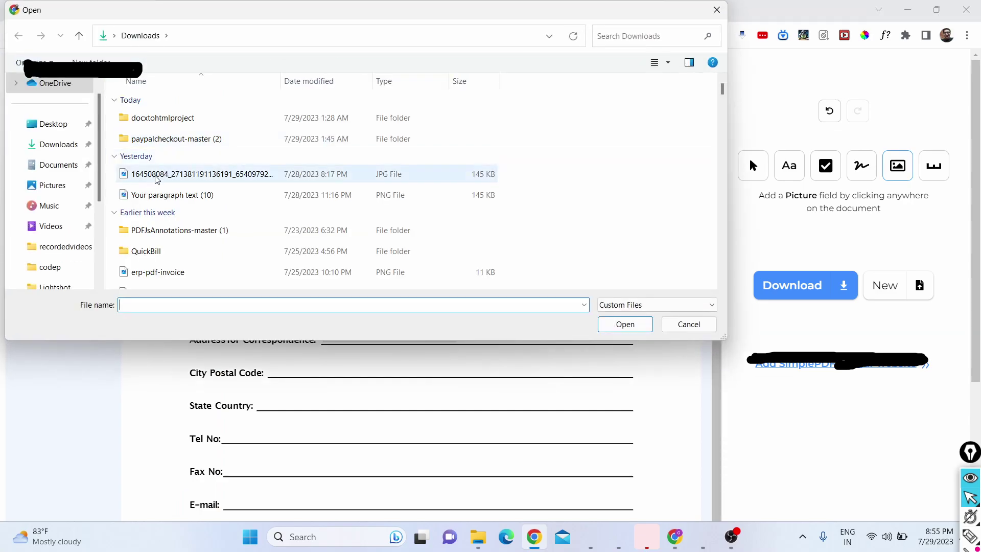
double_click(143, 197)
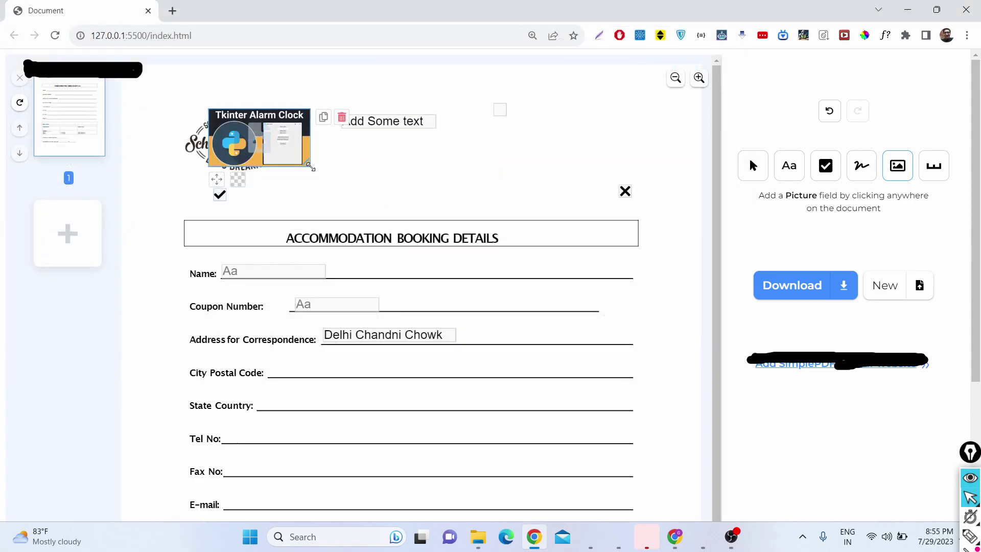
left_click_drag(309, 164, 360, 193)
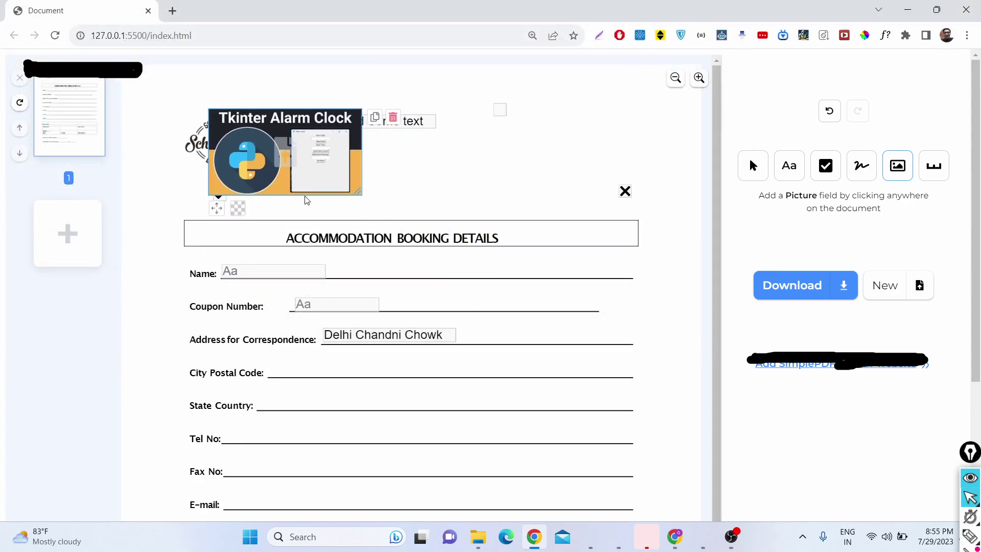
left_click(286, 160)
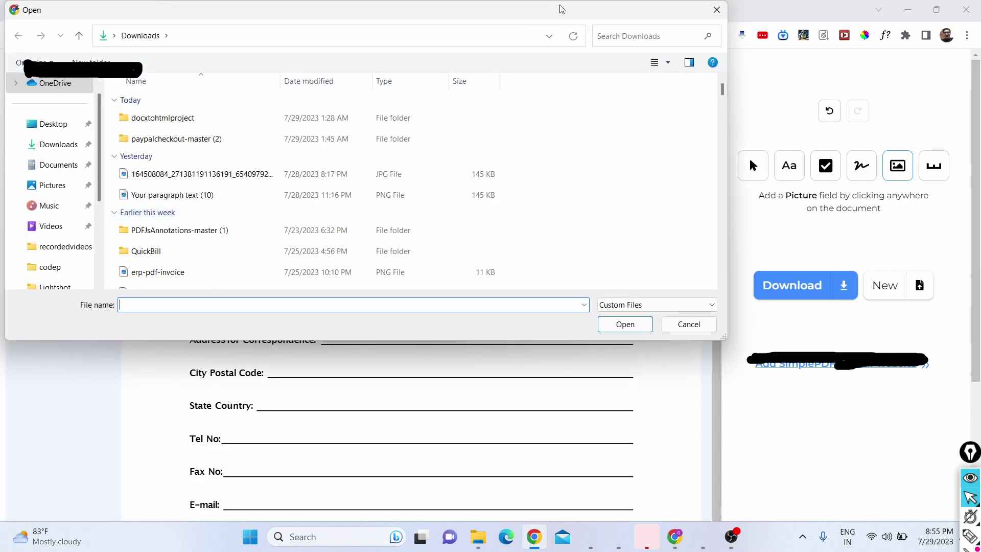
left_click(716, 9)
left_click_drag(210, 207, 166, 200)
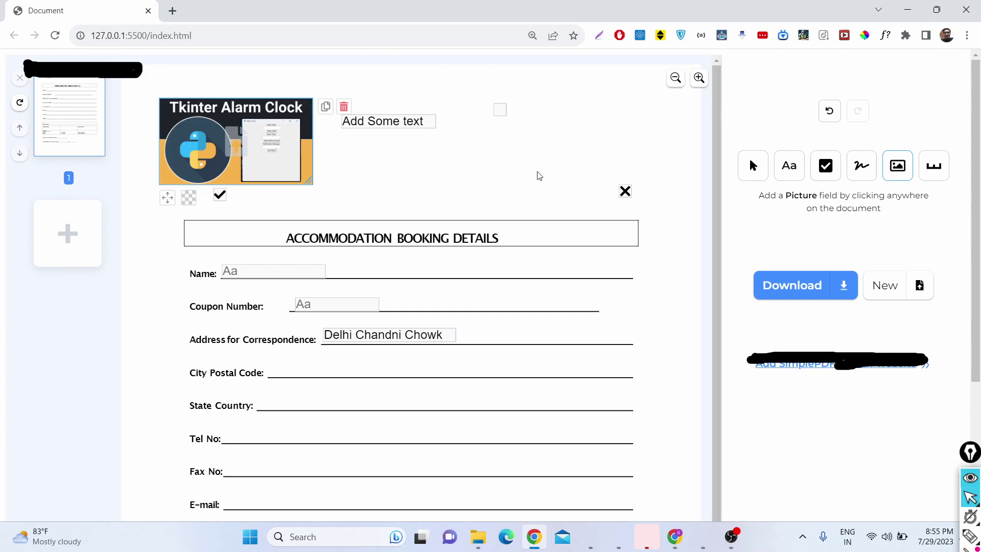
Download the edited PDF as form (1).pdf and open it in Chrome's viewer.
left_click(780, 286)
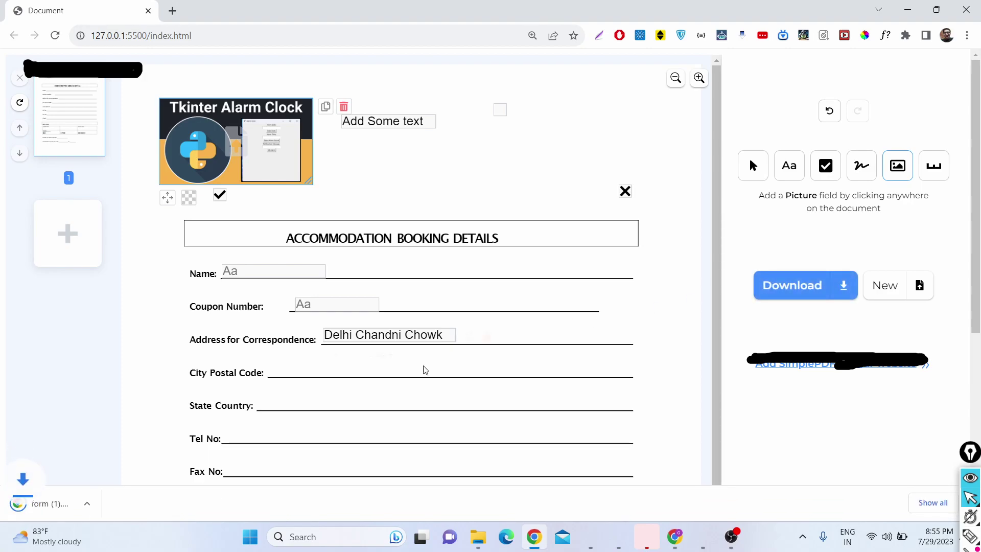
left_click(60, 502)
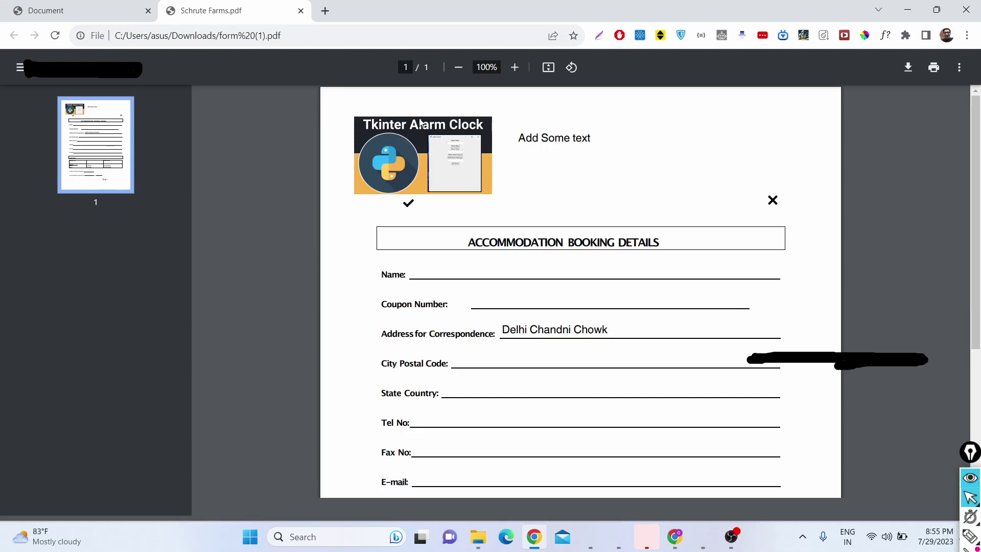
scroll(455, 198, "down", 2)
scroll(547, 199, "up", 1)
scroll(562, 252, "down", 2)
scroll(552, 247, "up", 1)
scroll(531, 214, "up", 1)
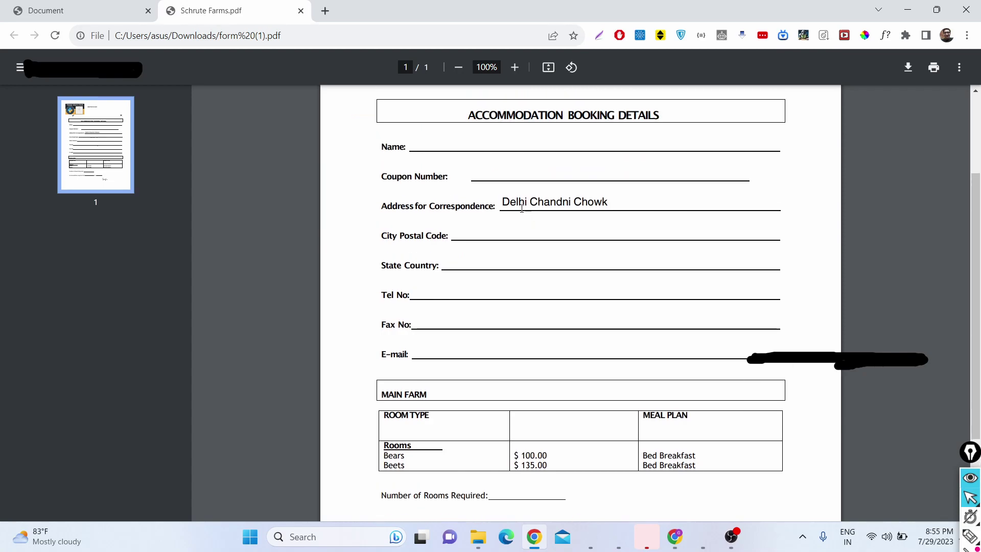
Select the address text to verify it, then return to the editor tab.
left_click_drag(506, 201, 601, 202)
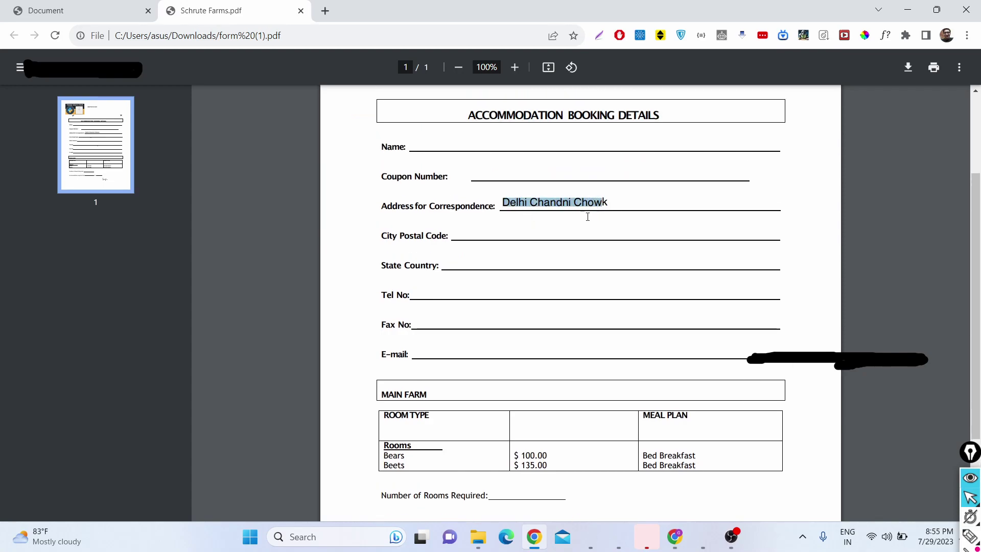
left_click(372, 203)
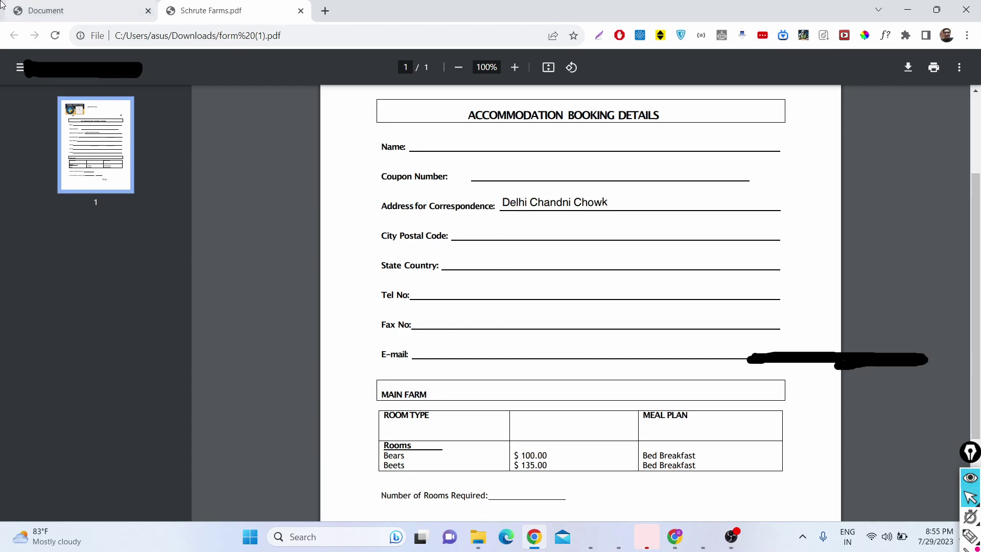
left_click(76, 10)
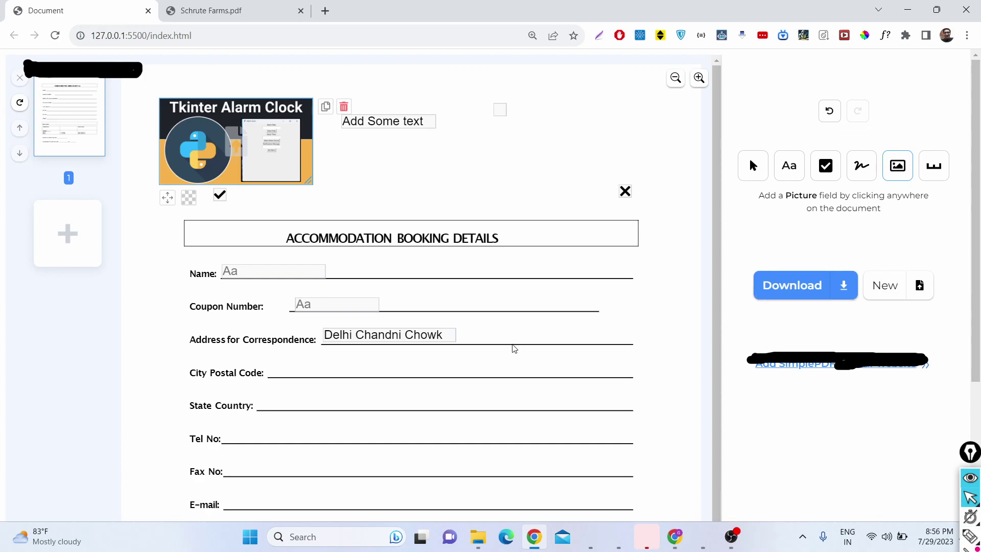
scroll(512, 346, "down", 2)
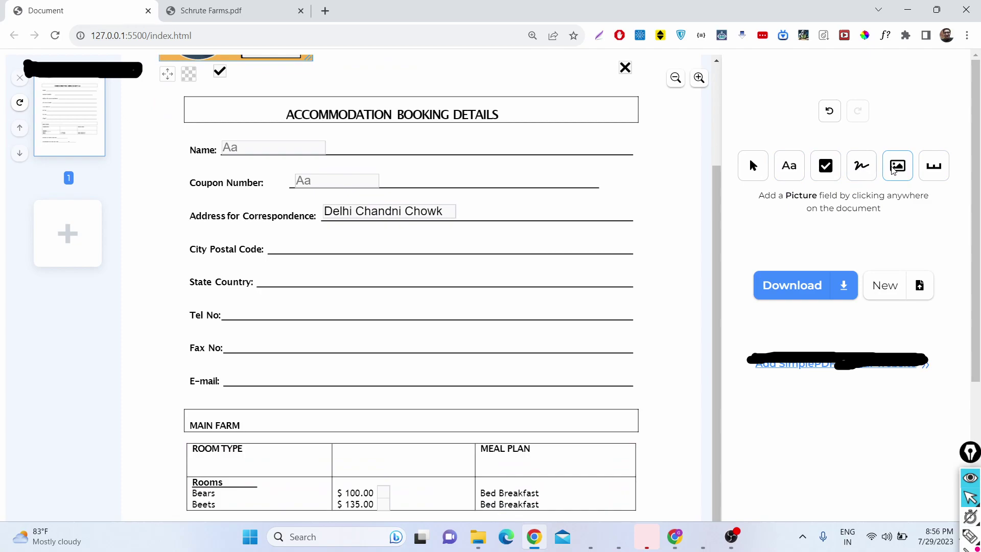
left_click(933, 172)
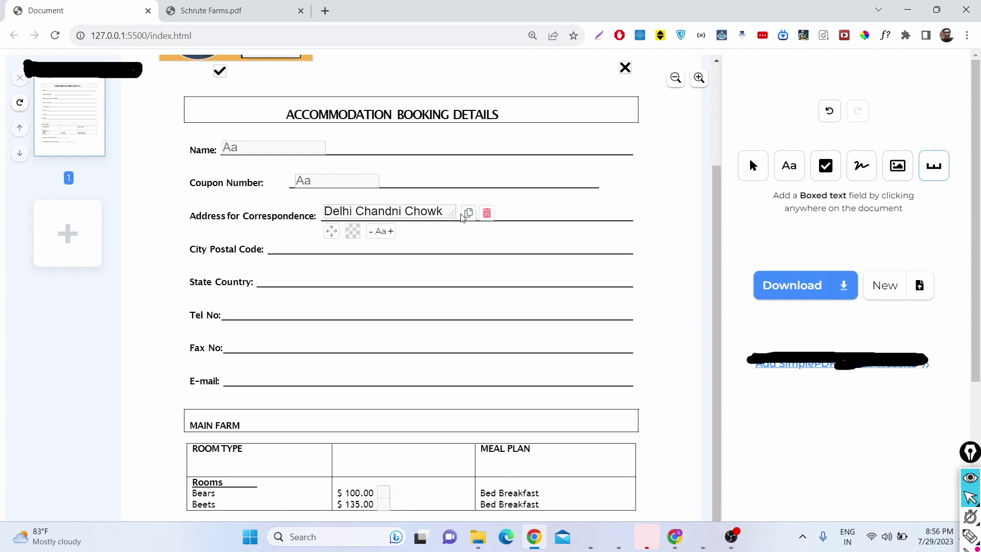
scroll(422, 162, "up", 3)
left_click(414, 150)
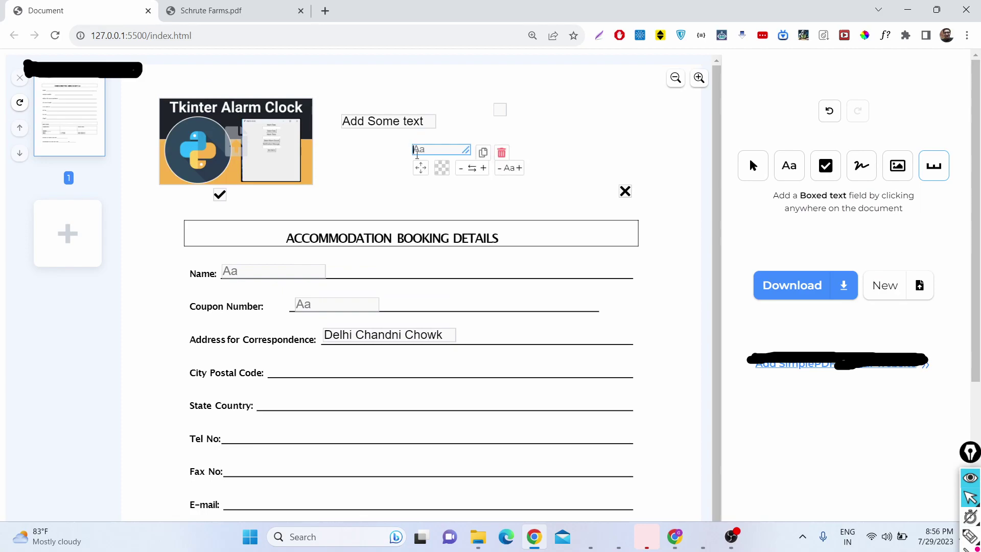
left_click_drag(468, 153, 591, 193)
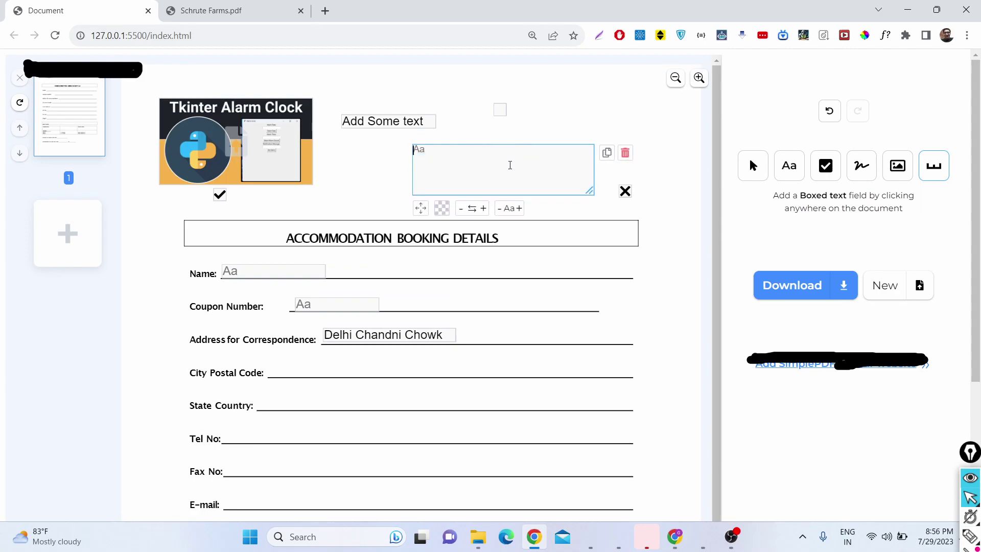
type("Ifyoujave")
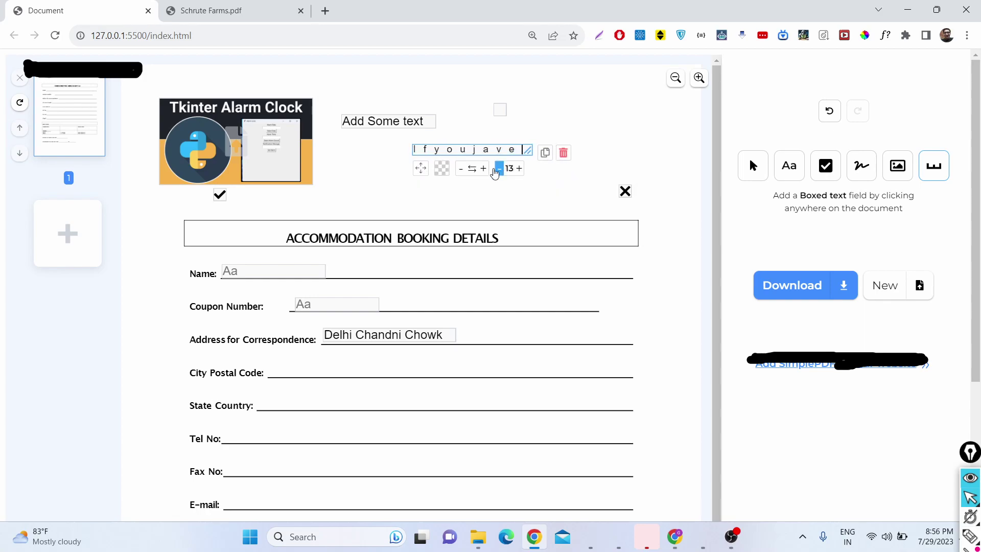
left_click(462, 169)
left_click(461, 169)
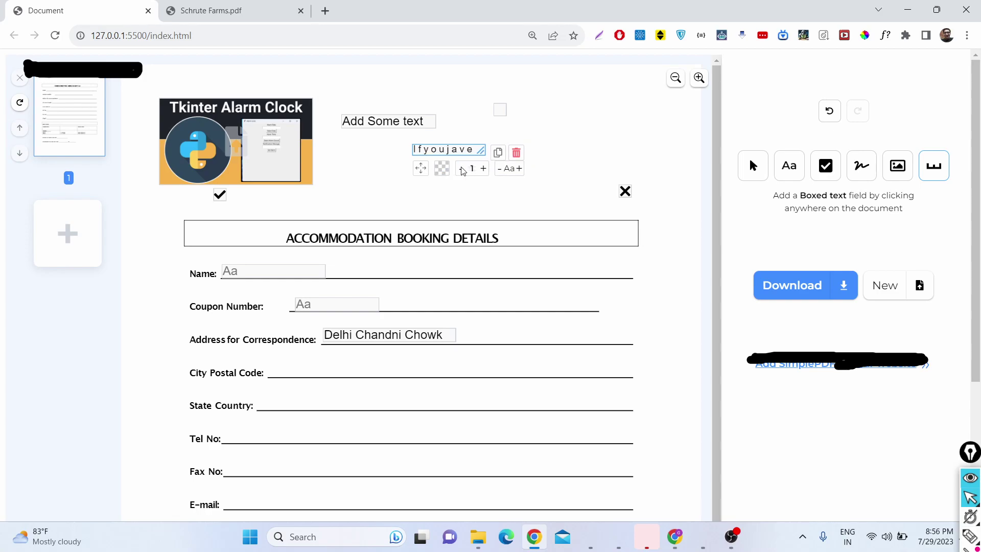
double_click(470, 149)
type("ifyouhaveatext")
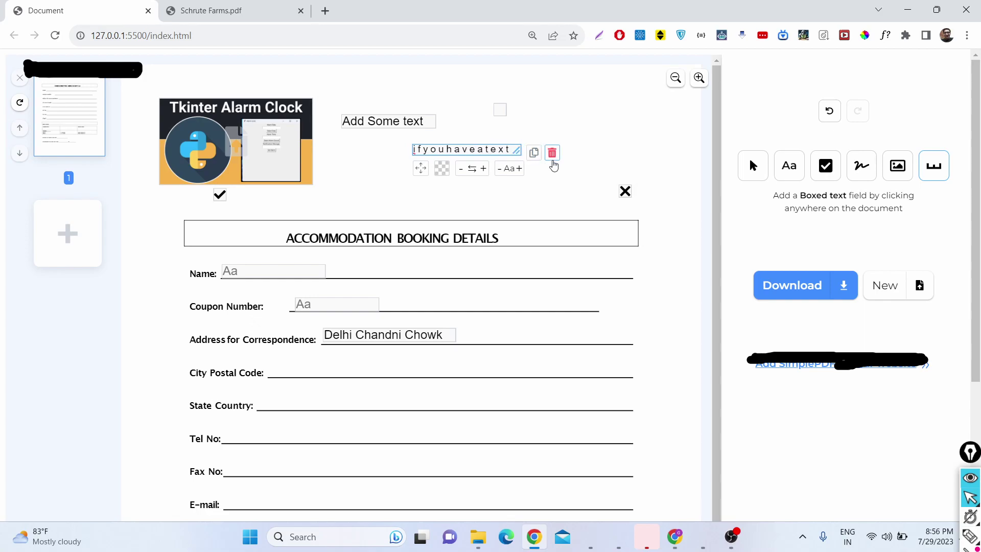
left_click(552, 154)
left_click(788, 165)
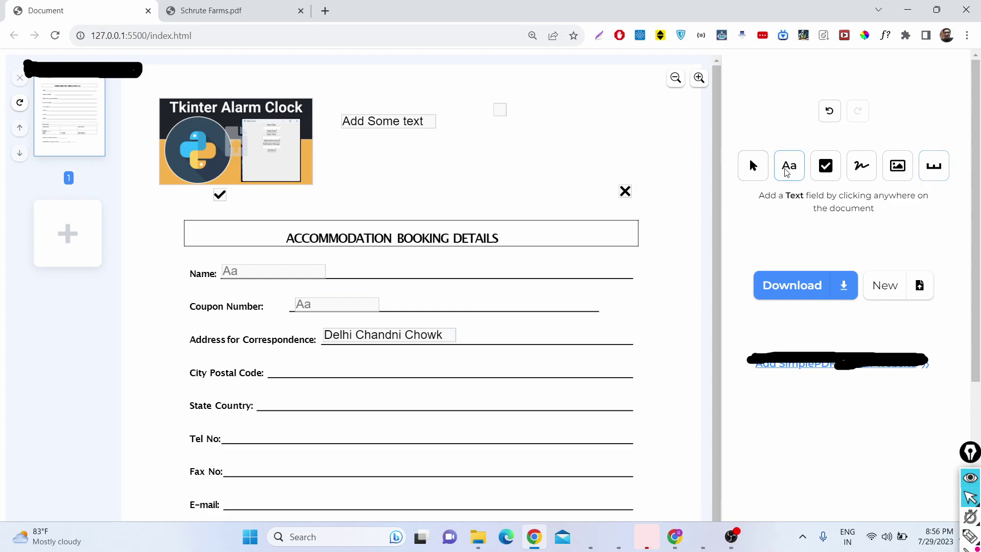
Place a tall text field below 'Add Some text' reading 'Some filling form'.
left_click(425, 167)
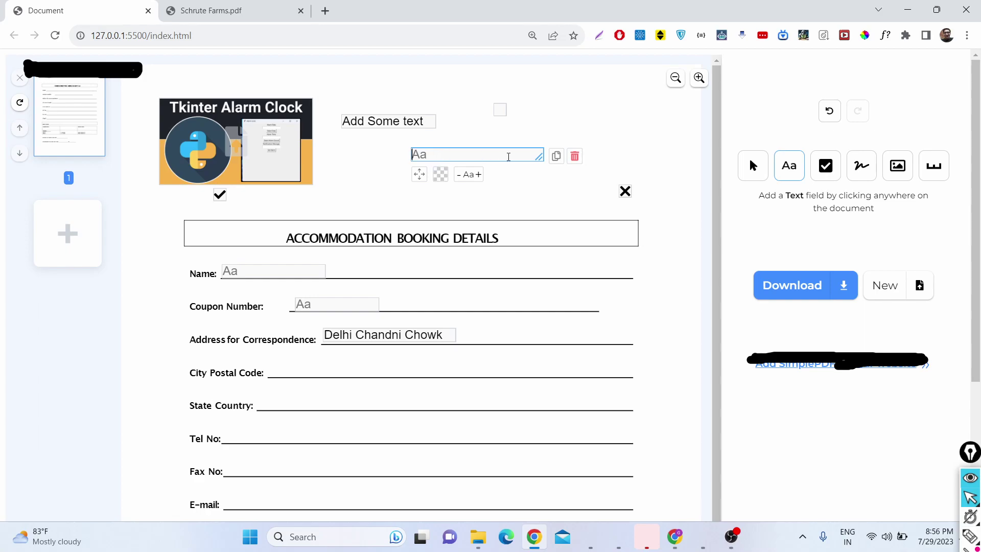
left_click_drag(538, 157, 571, 202)
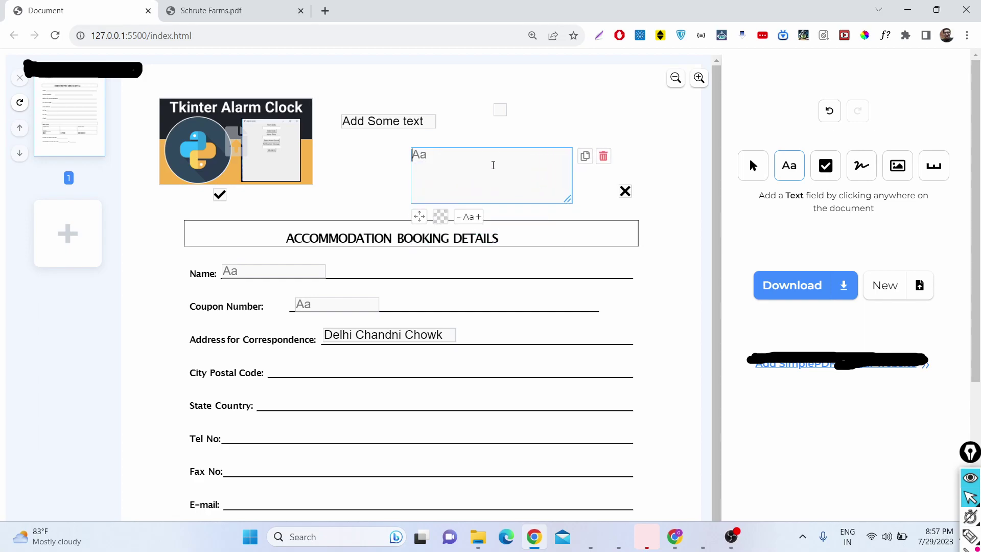
type("I have a")
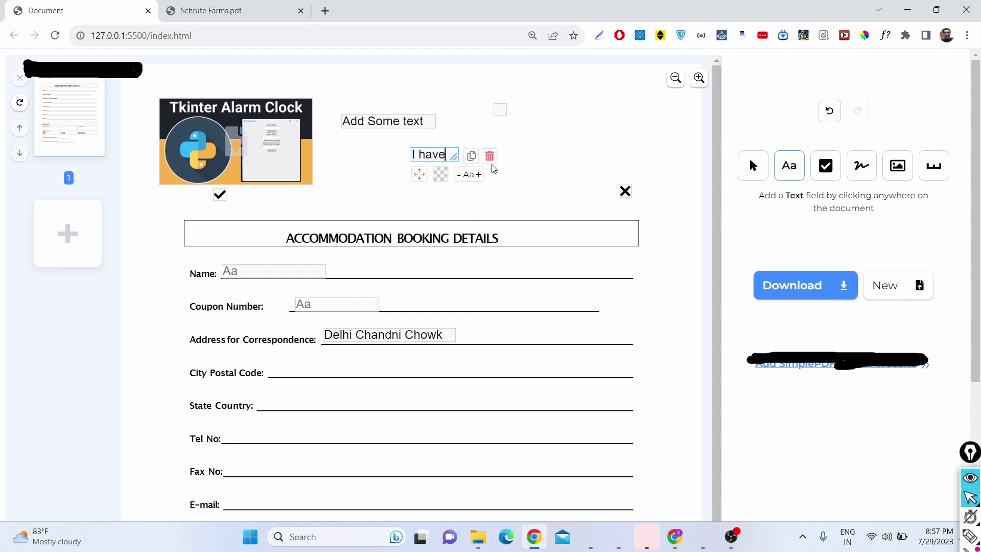
key("BackSpace")
key("BackSpace")
type("sin")
key("BackSpace")
key("BackSpace")
key("BackSpace")
key("BackSpace")
key("BackSpace")
key("BackSpace")
key("BackSpace")
key("BackSpace")
key("BackSpace")
key("BackSpace")
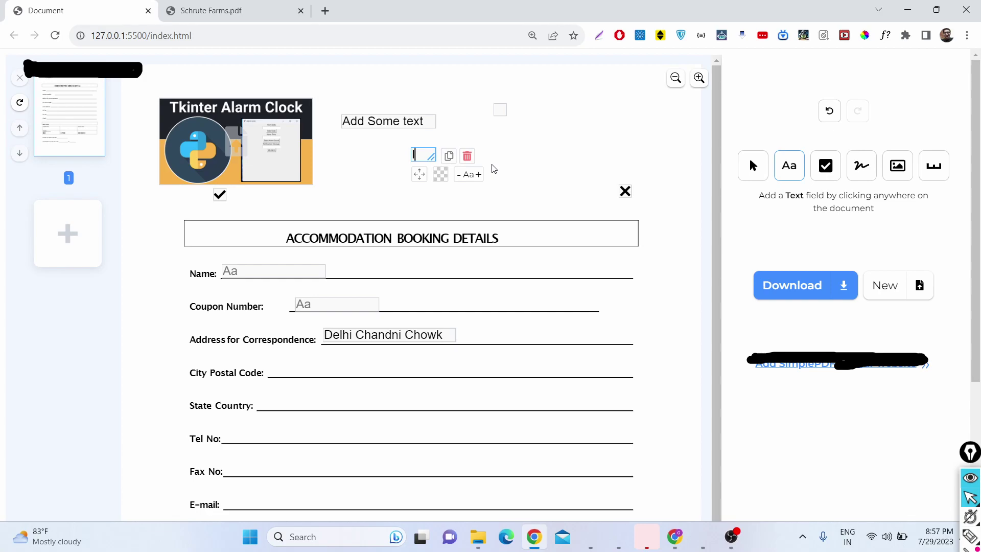
type("Some filling form")
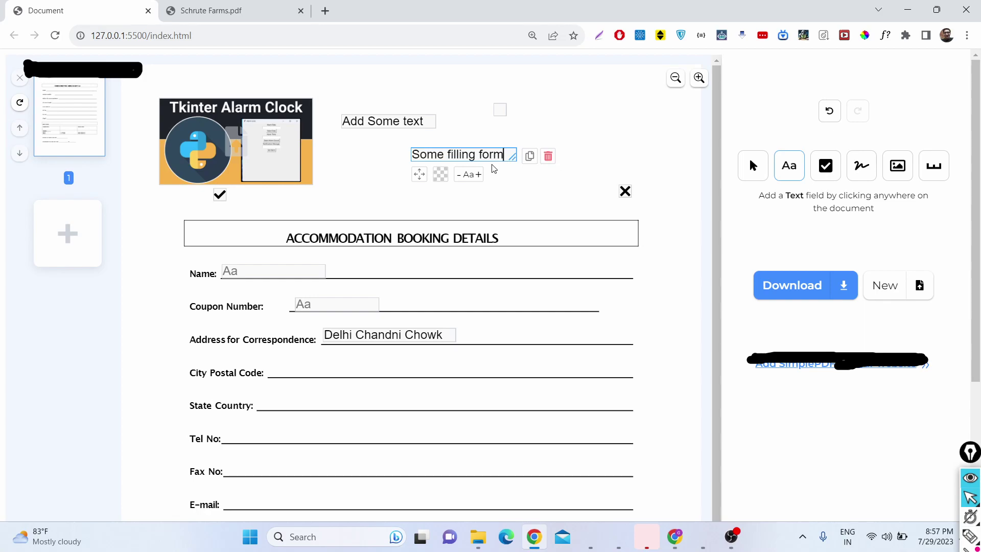
left_click(521, 185)
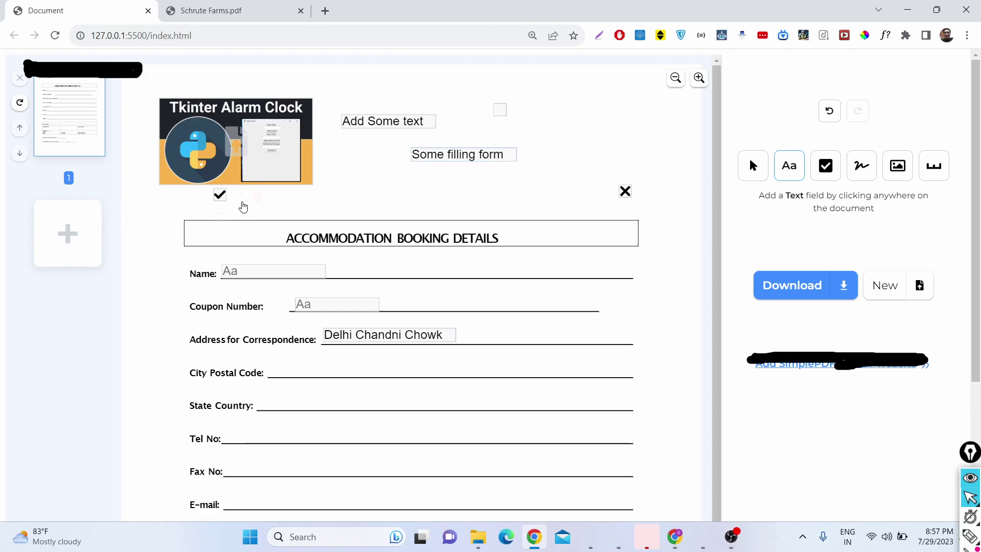
left_click(499, 110)
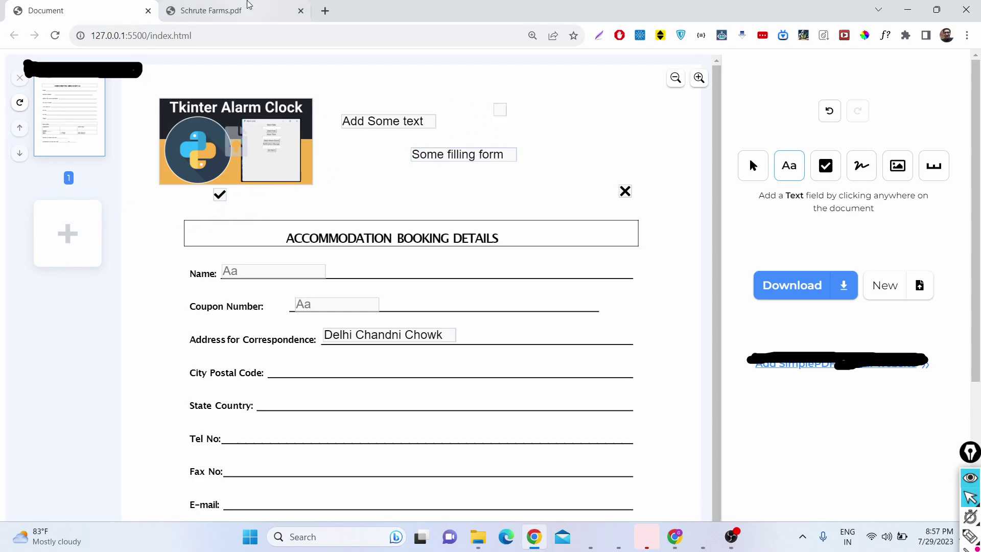
left_click(240, 9)
scroll(578, 115, "up", 2)
scroll(648, 200, "up", 1)
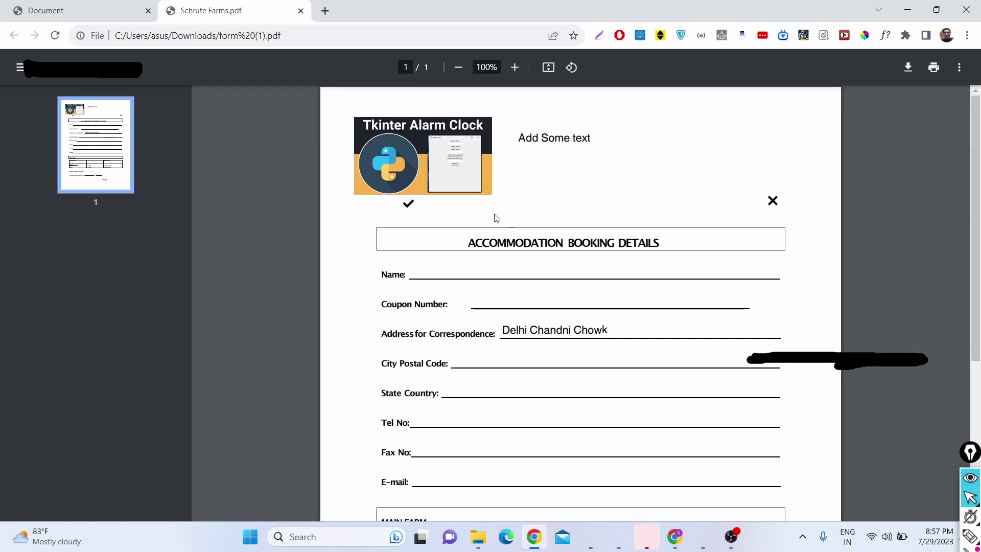
scroll(442, 240, "down", 5)
scroll(443, 250, "up", 5)
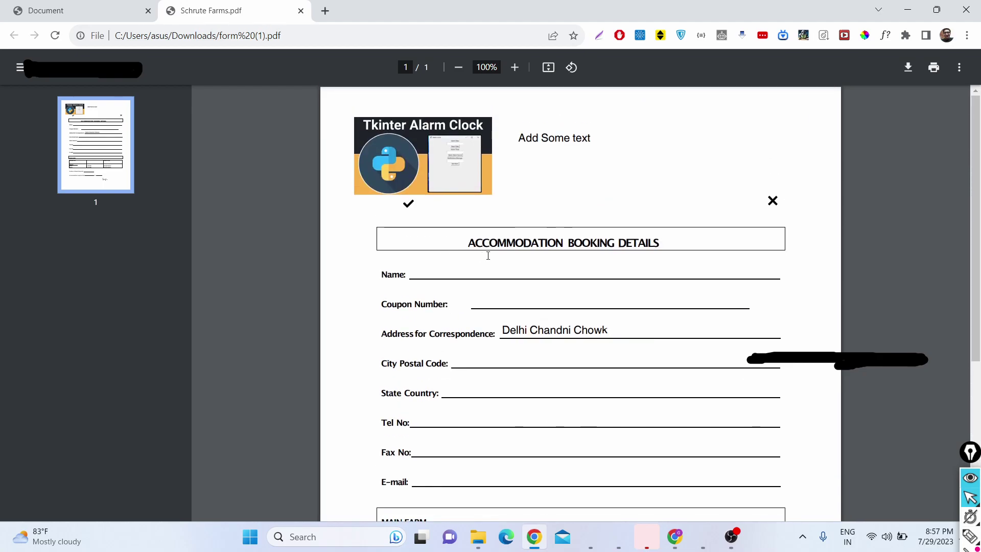
triple_click(645, 329)
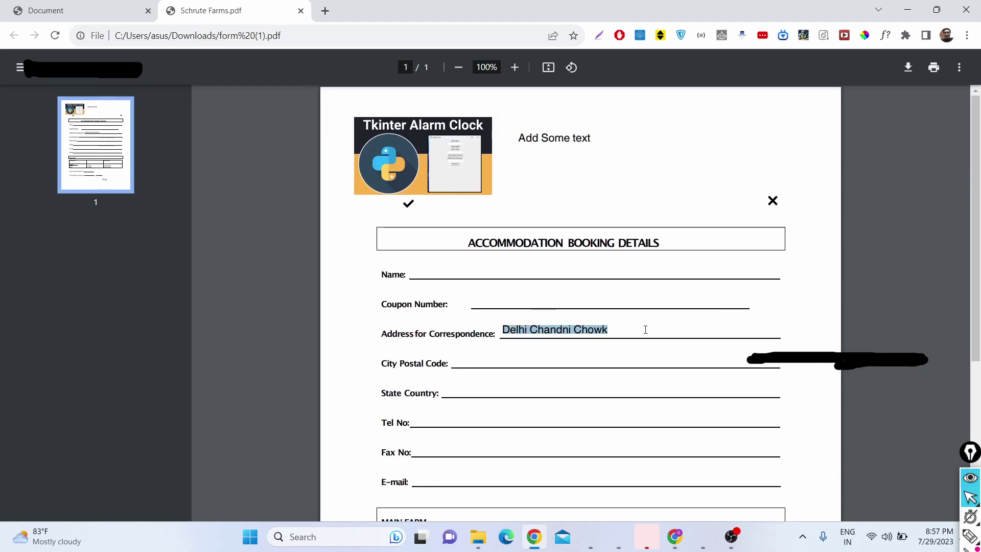
left_click(10, 6)
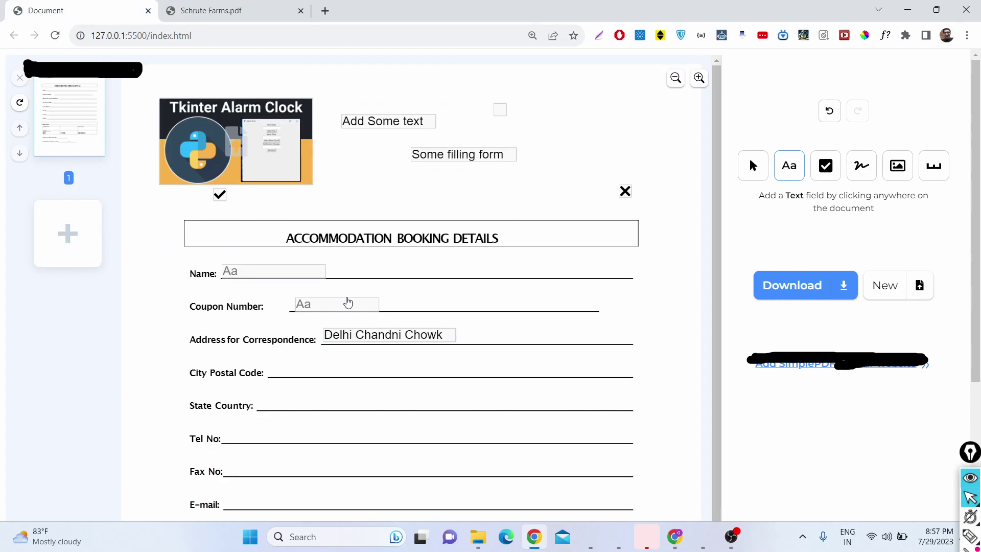
Load the two-page Schrute Farms booking form PDF from Downloads.
scroll(348, 302, "down", 2)
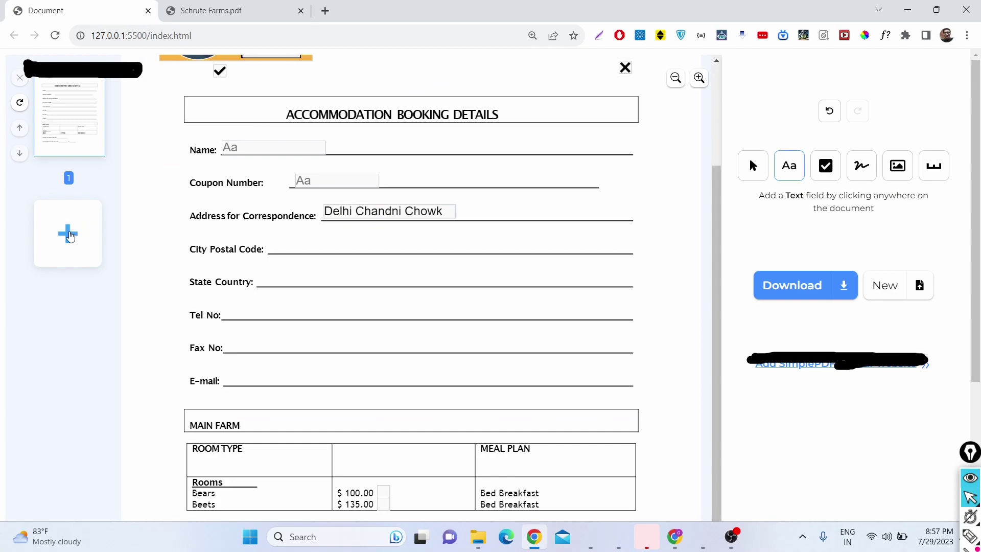
scroll(167, 214, "up", 2)
scroll(168, 215, "down", 2)
left_click(71, 244)
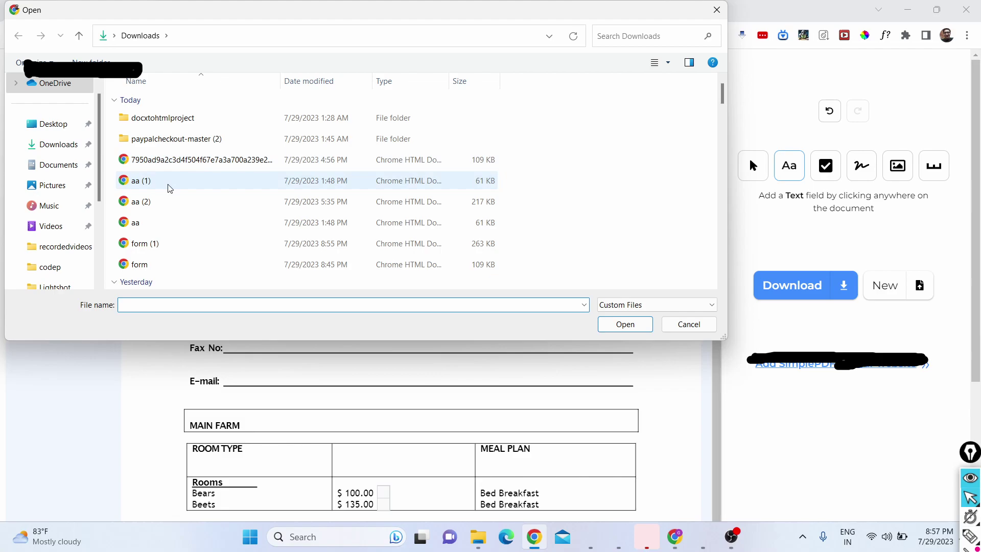
double_click(184, 160)
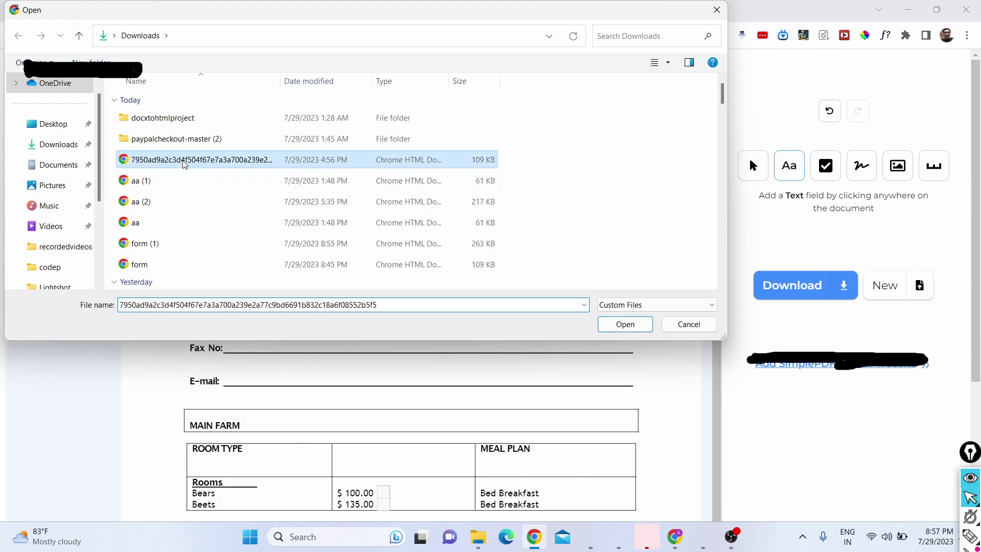
scroll(240, 276, "down", 10)
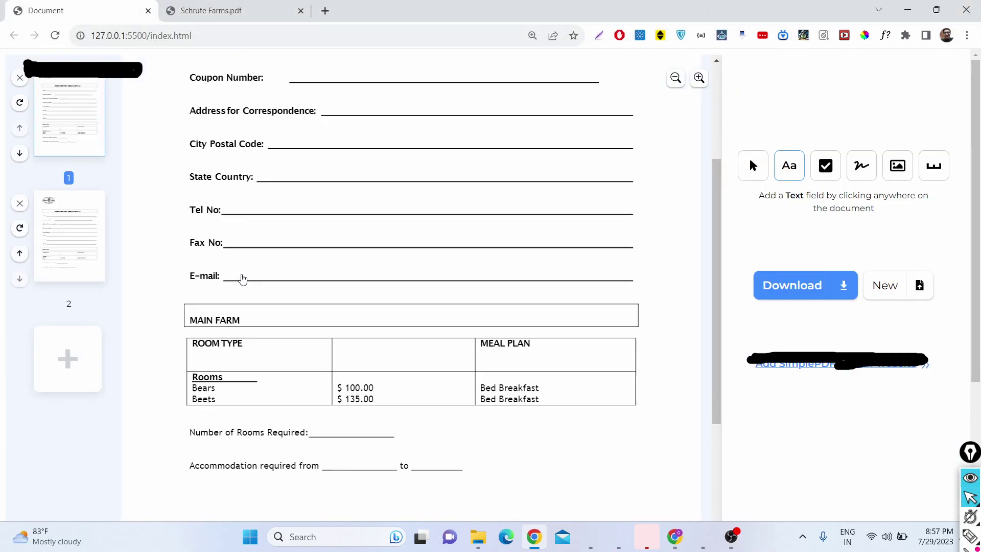
scroll(118, 242, "up", 5)
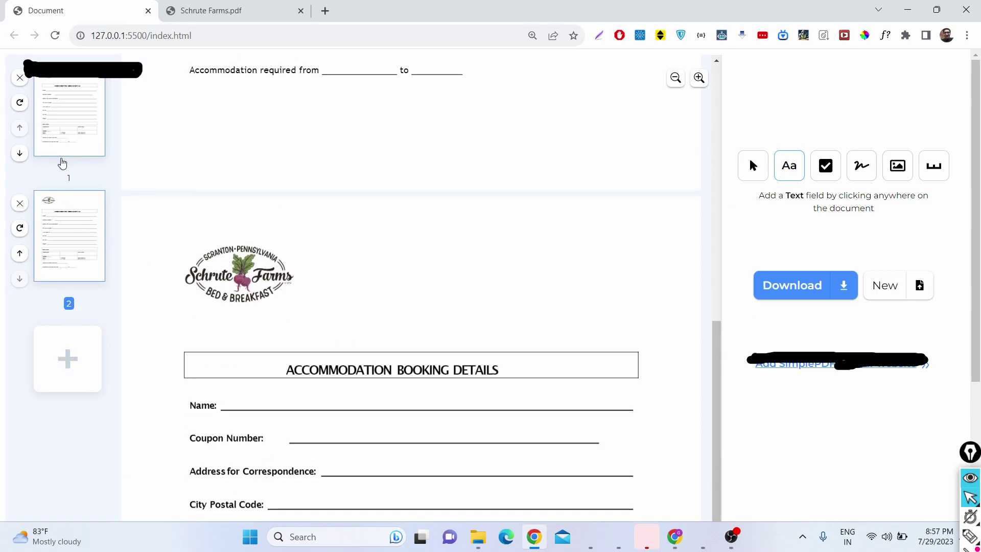
Append 'download (1)' as a third page, the invoice.
left_click(68, 358)
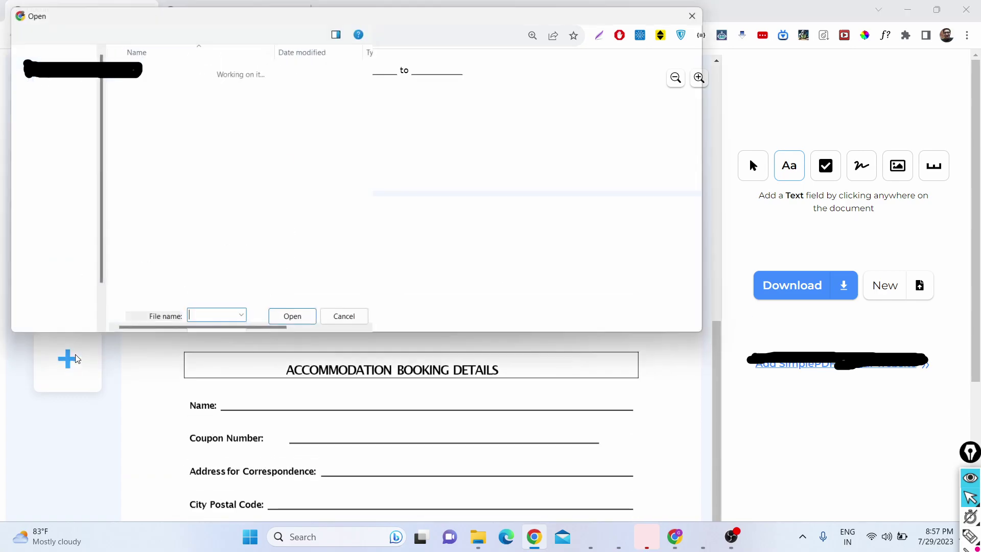
scroll(194, 250, "down", 2)
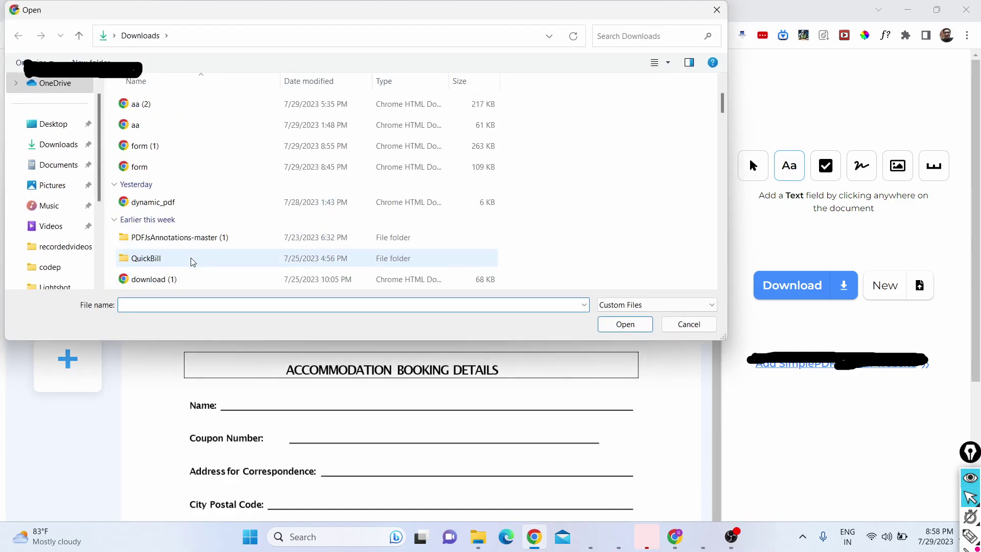
double_click(182, 280)
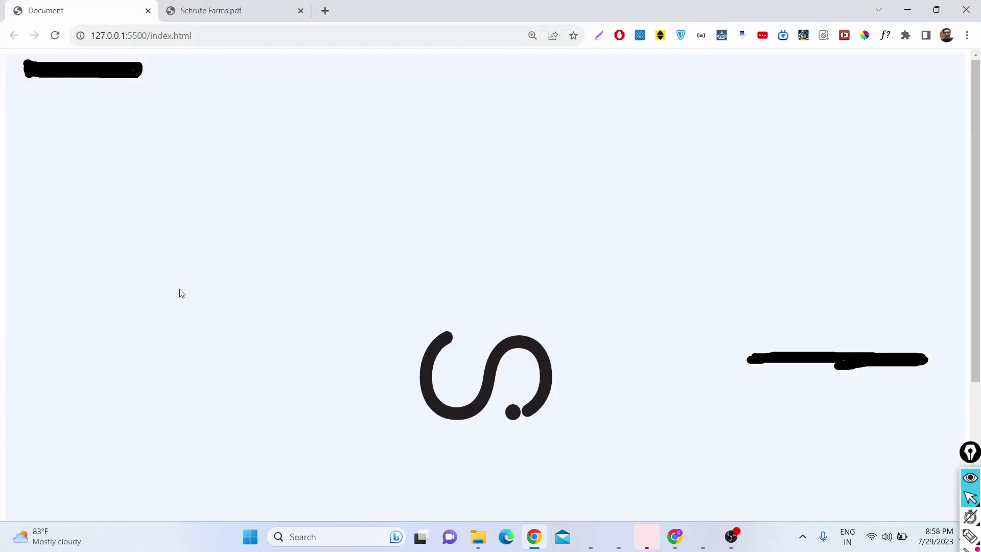
scroll(59, 289, "down", 4)
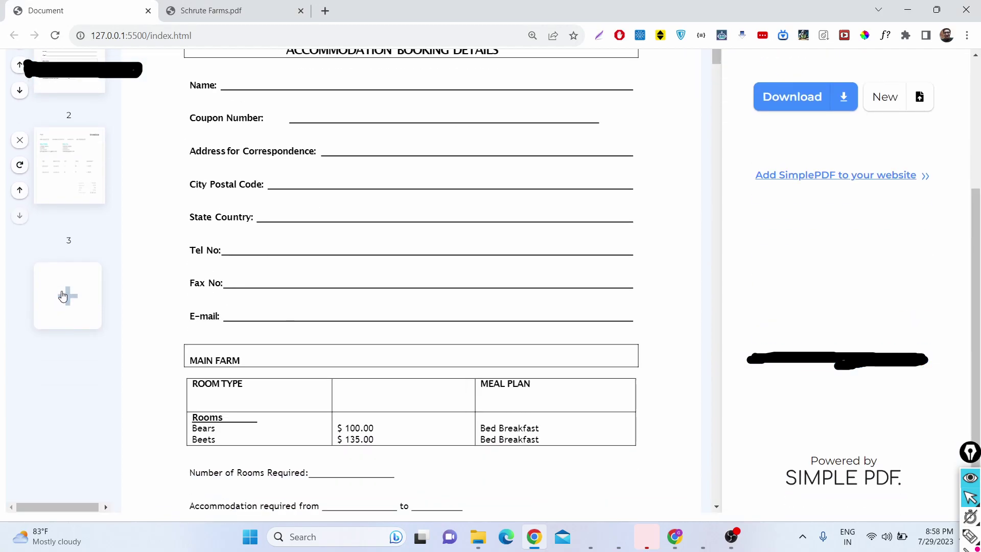
scroll(72, 293, "up", 4)
Check pages 3, 1 and 2 via thumbnails, then place a text field on the heading.
left_click(66, 357)
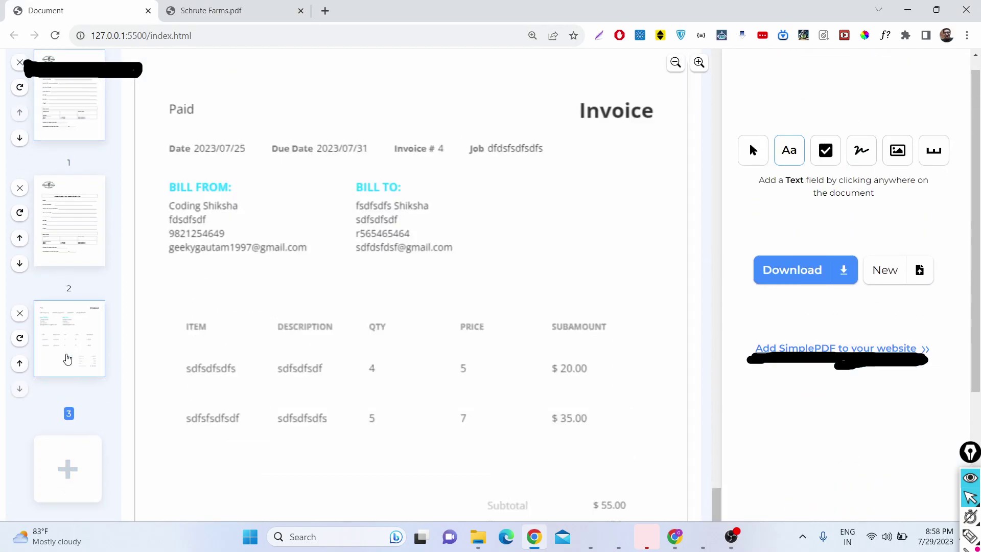
scroll(107, 325, "up", 1)
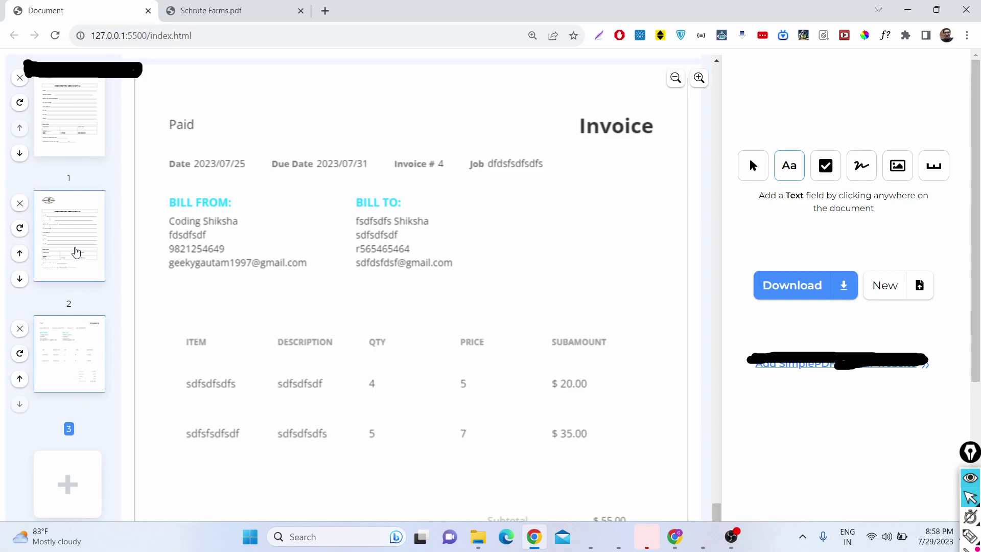
left_click(76, 112)
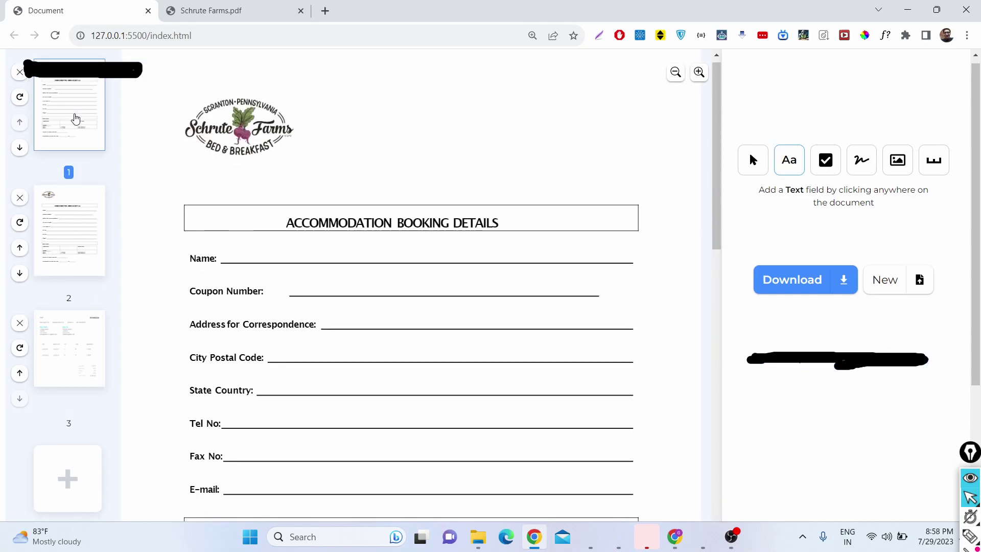
left_click(84, 220)
scroll(187, 200, "up", 8)
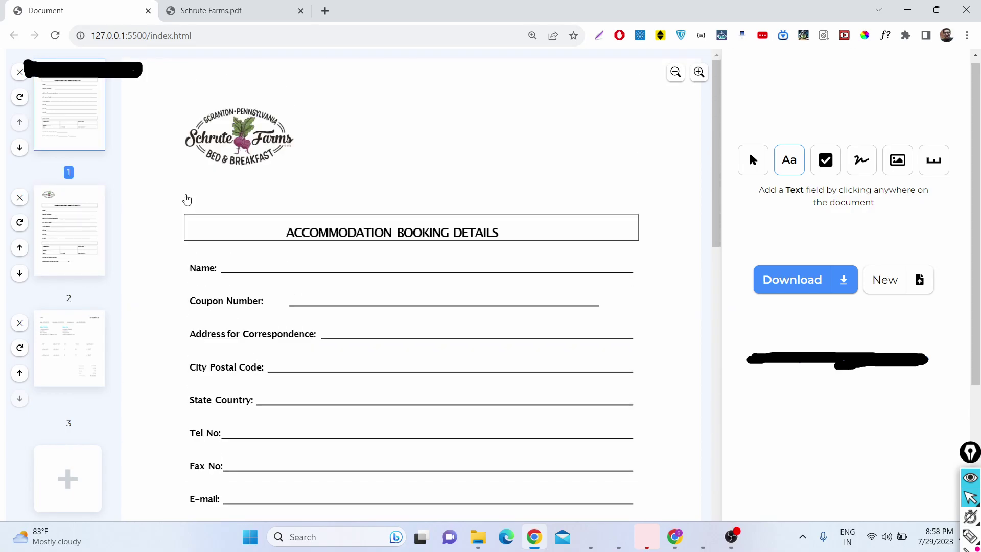
left_click(379, 235)
Search Google for jspdf and check its npm page's weekly downloads (999,846).
left_click(324, 10)
type("google.com")
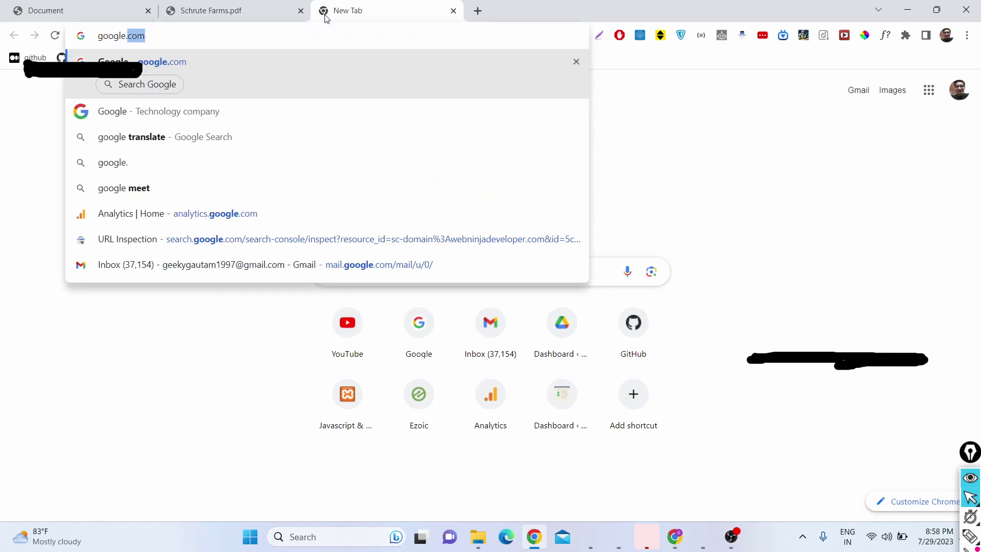
key("Return")
type("jspdf")
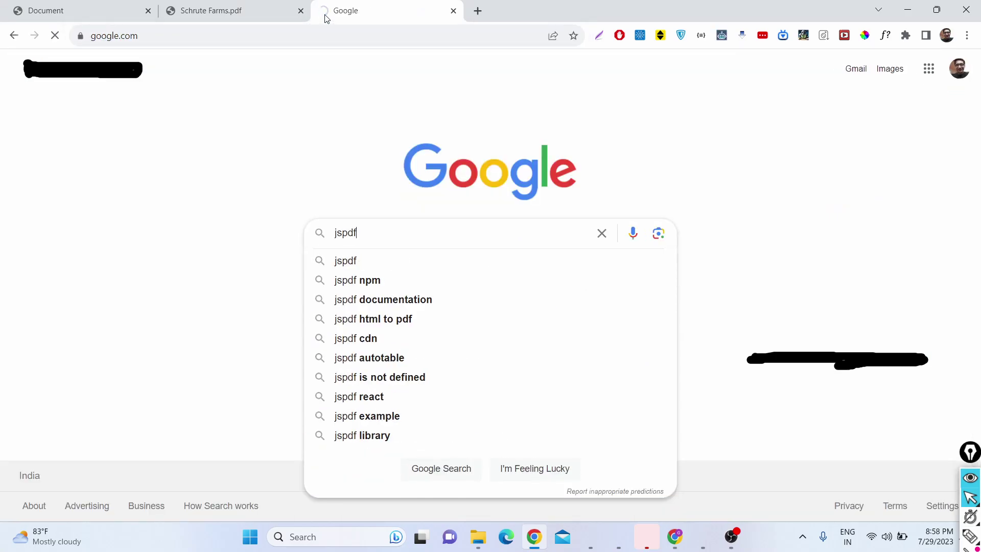
key("Return")
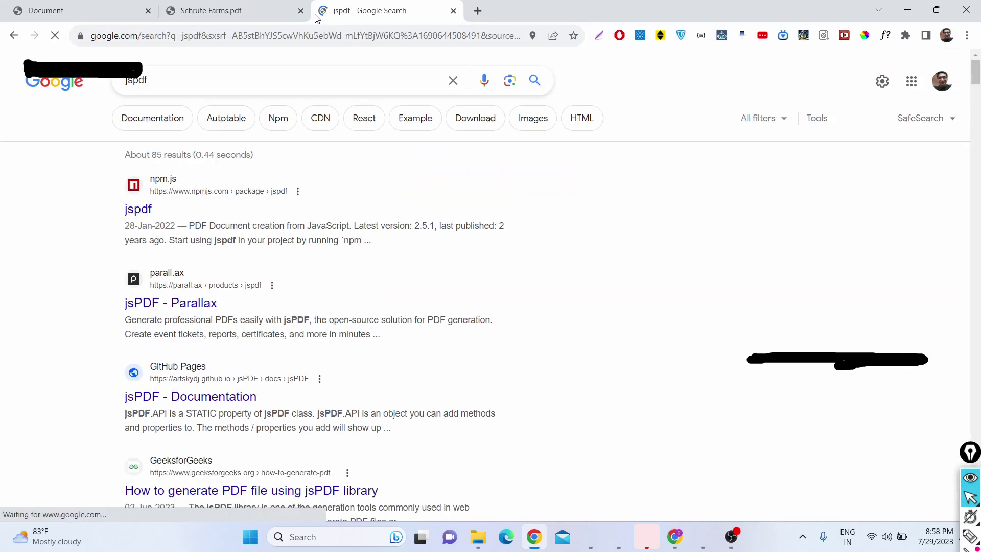
left_click(137, 215)
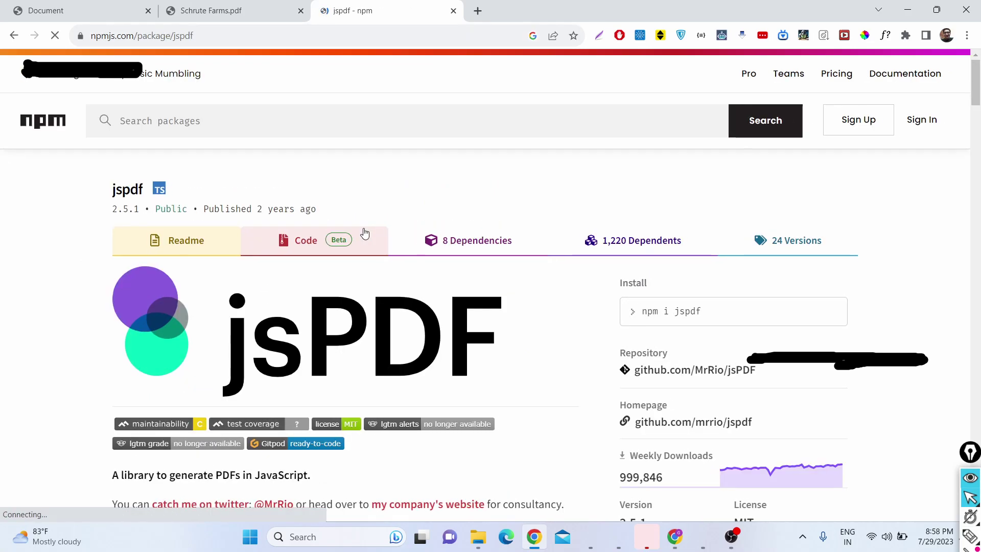
scroll(365, 233, "down", 6)
scroll(364, 233, "up", 3)
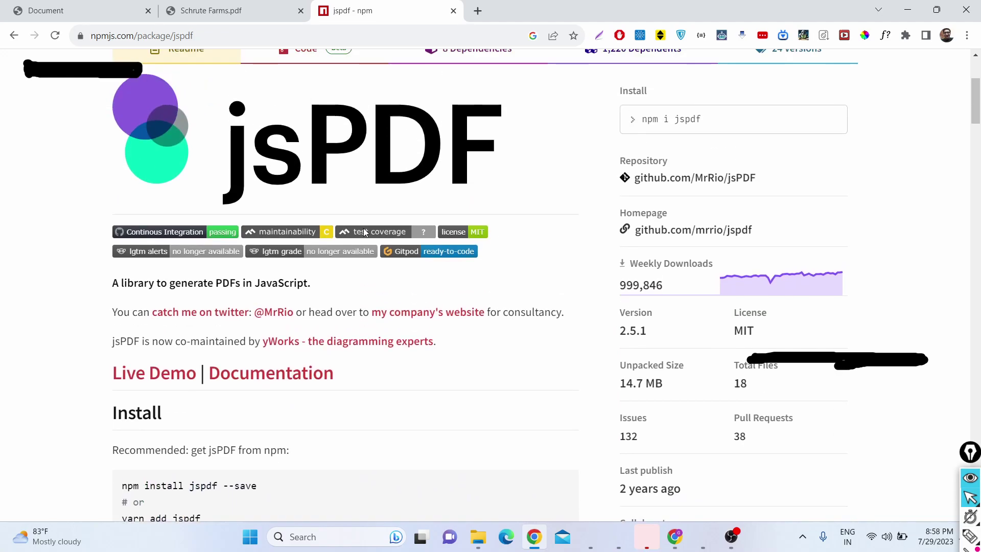
left_click_drag(621, 284, 670, 290)
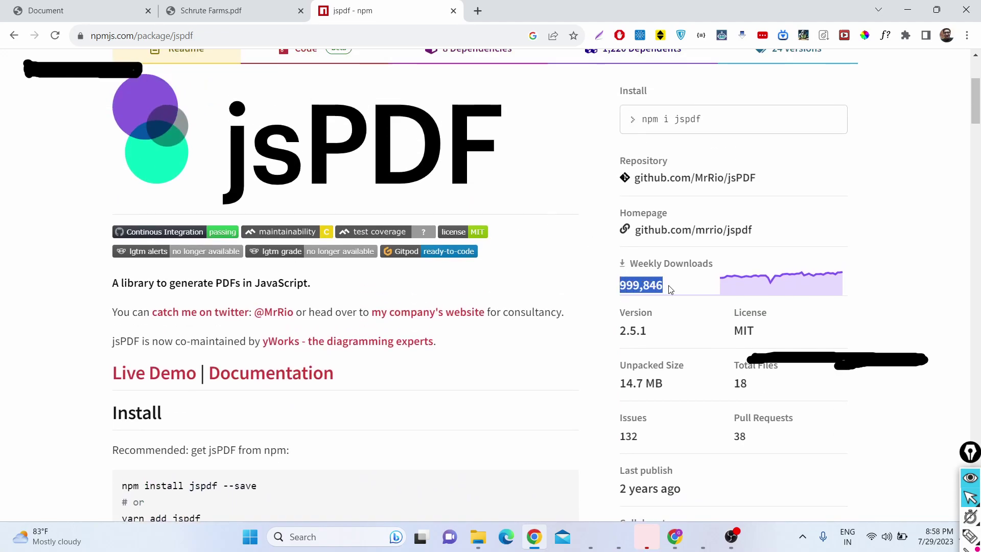
Search for 'html2pdf.js' instead, then return to the booking form in SimplePDF.
left_click(14, 35)
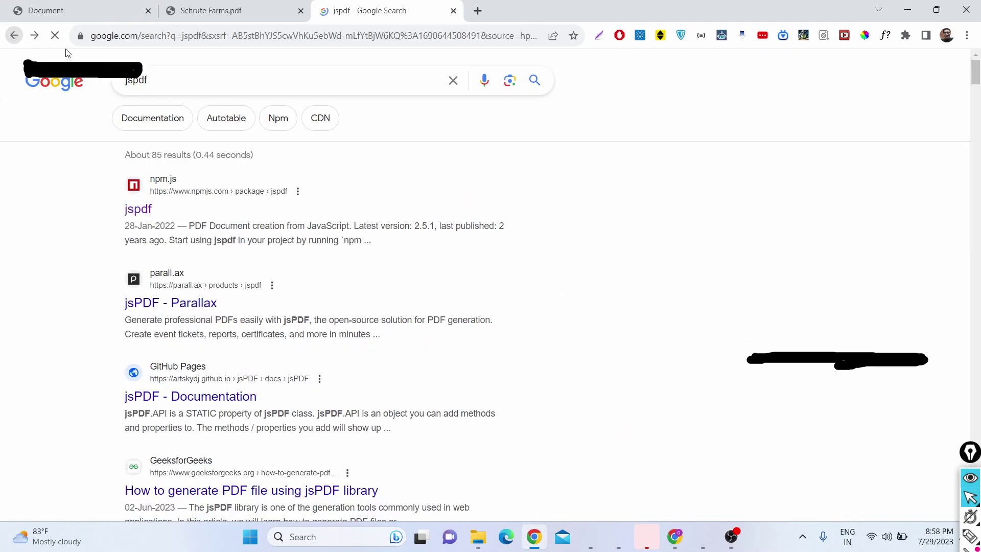
double_click(184, 77)
type("ntml2pdf.js")
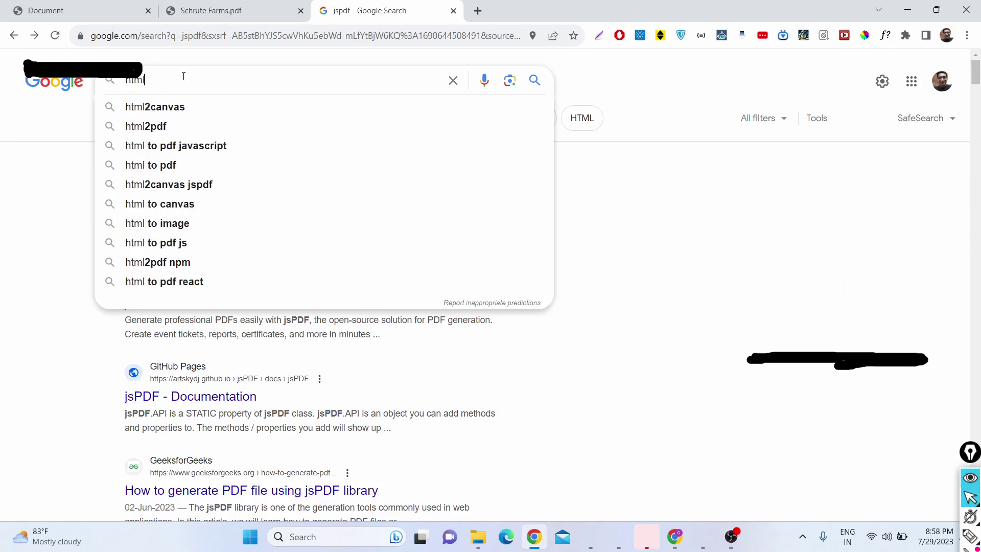
key("Return")
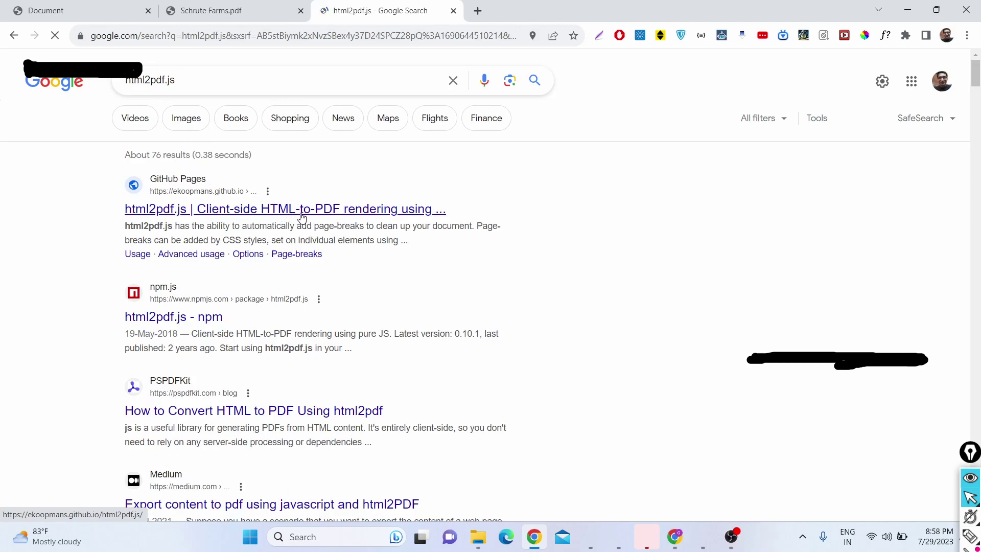
left_click(252, 8)
left_click(23, 10)
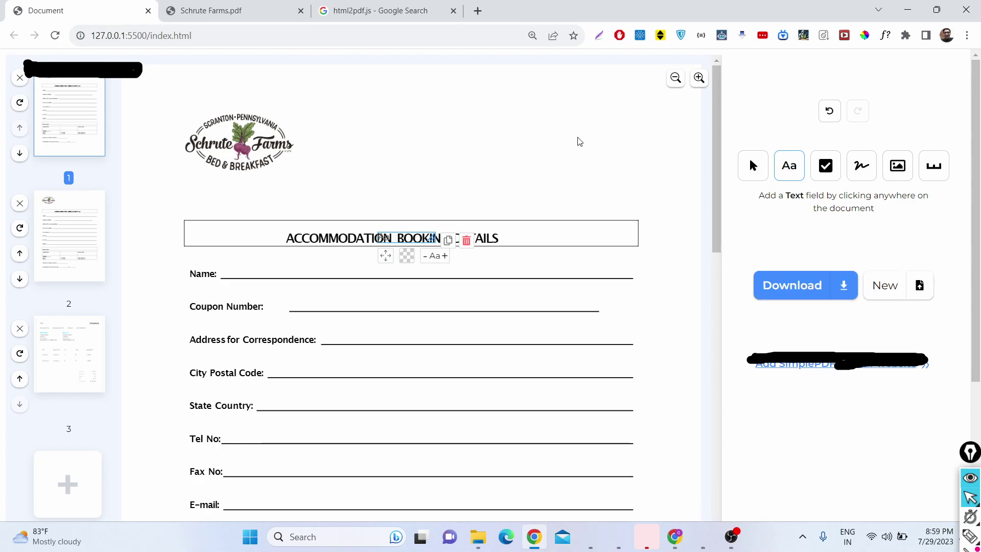
Add two picture fields right of the logo and fill the first with 'Your paragraph text (10)'.
left_click(897, 165)
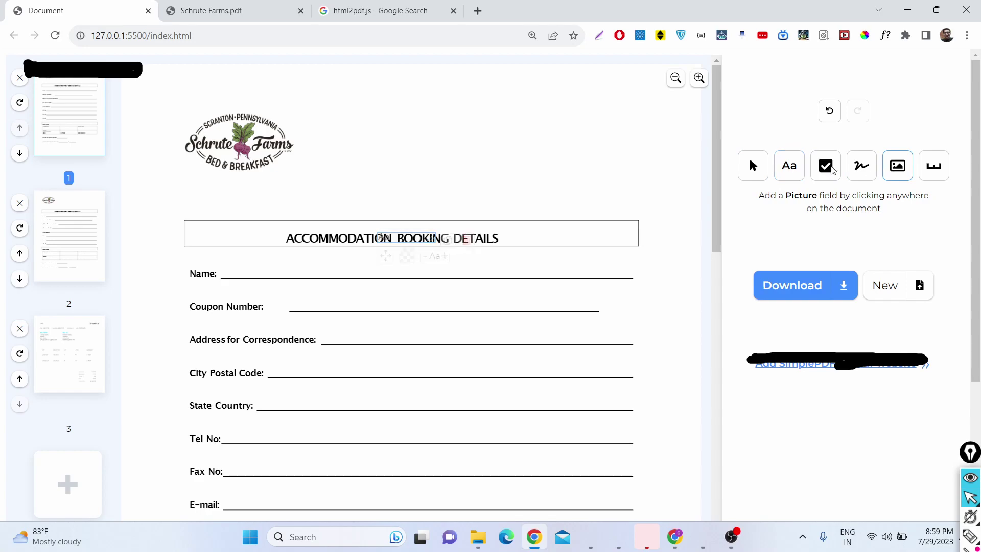
left_click(361, 128)
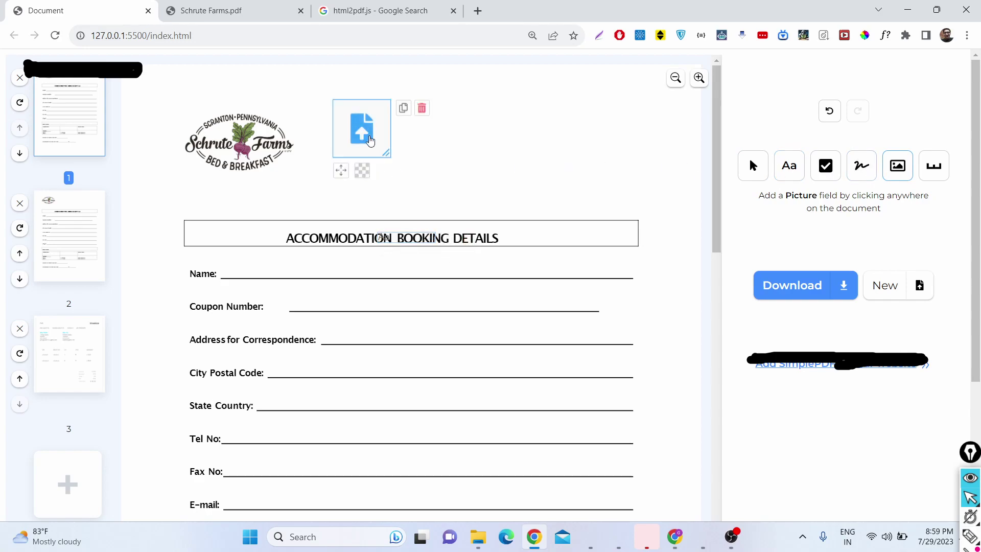
left_click(543, 162)
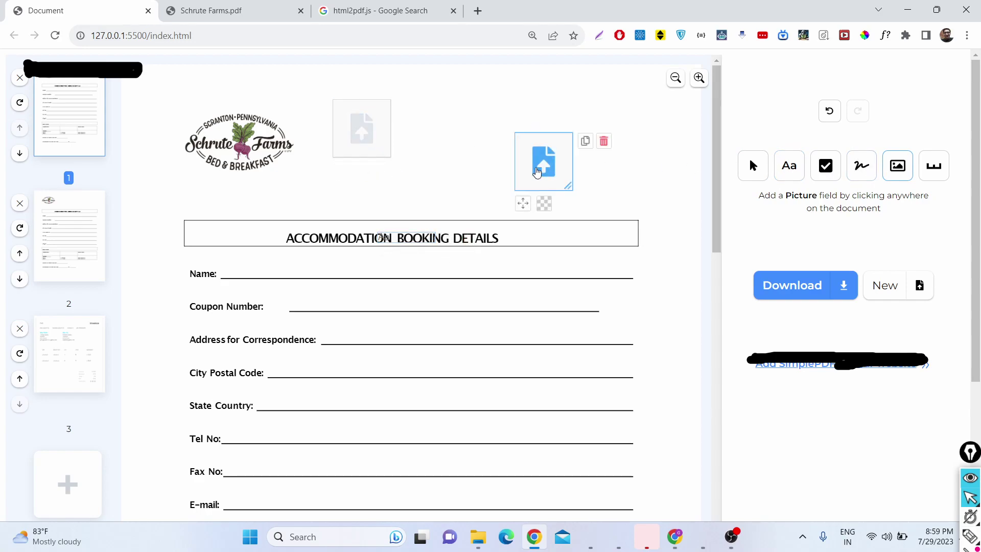
left_click(337, 131)
left_click(338, 132)
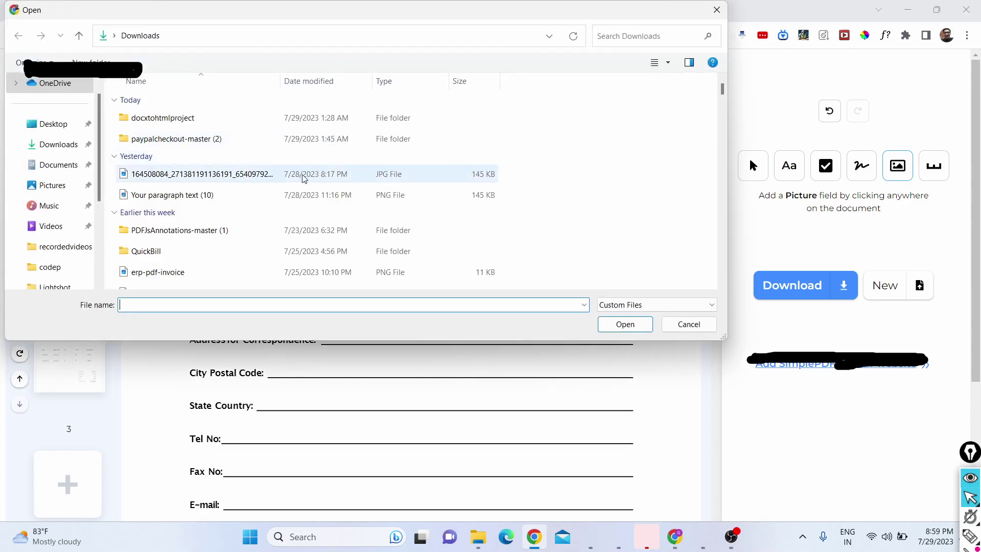
double_click(198, 195)
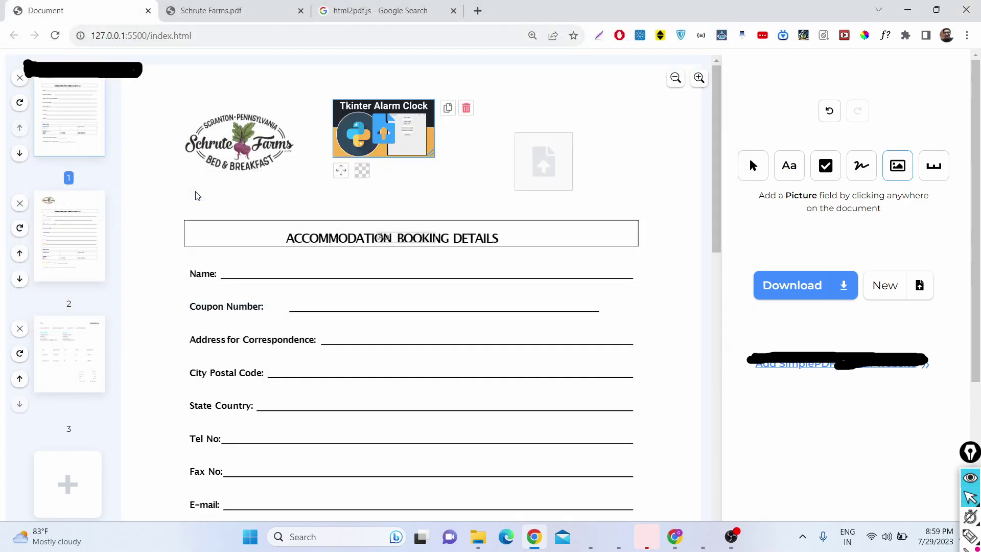
Fill the second picture field with 'Your paragraph text (9)' and open the downloaded PDF.
left_click(535, 169)
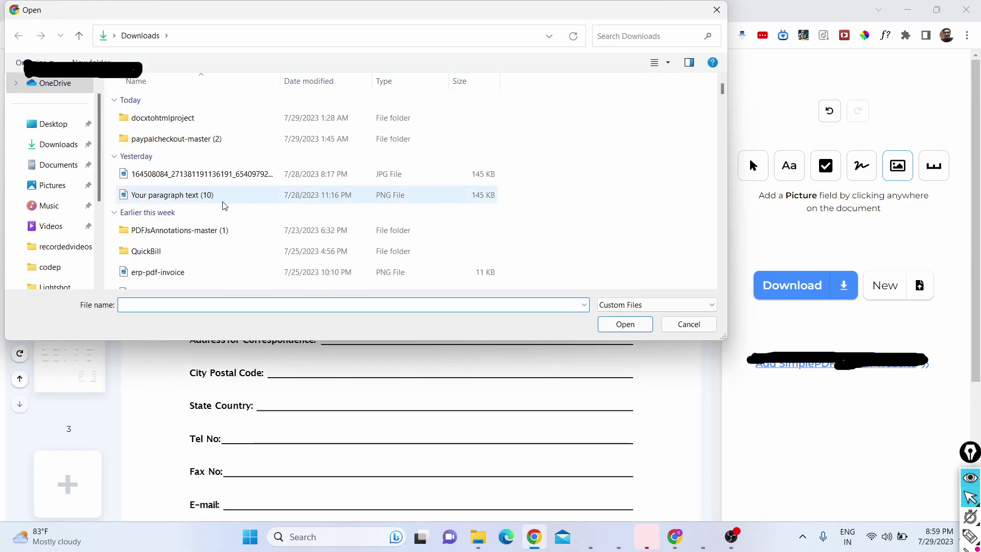
scroll(199, 195, "down", 3)
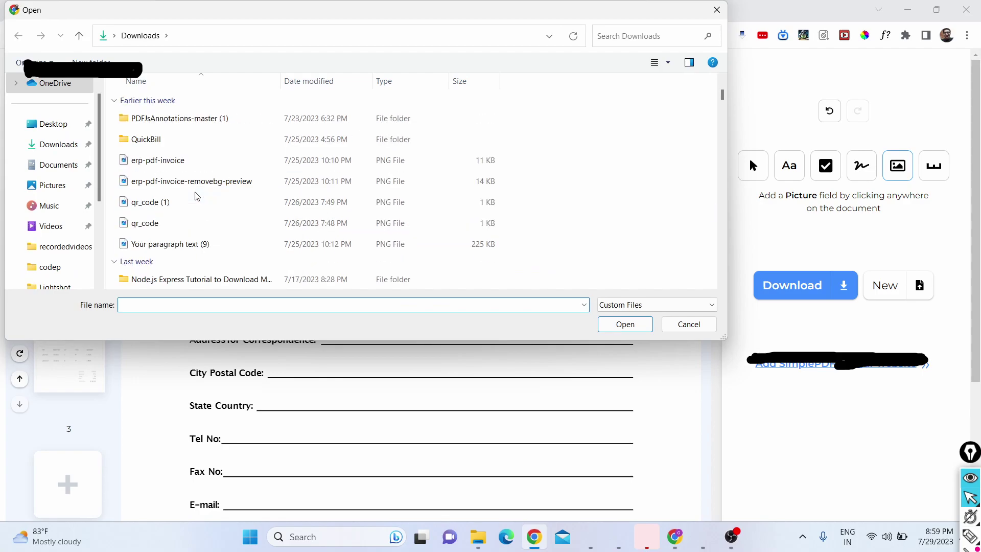
double_click(198, 243)
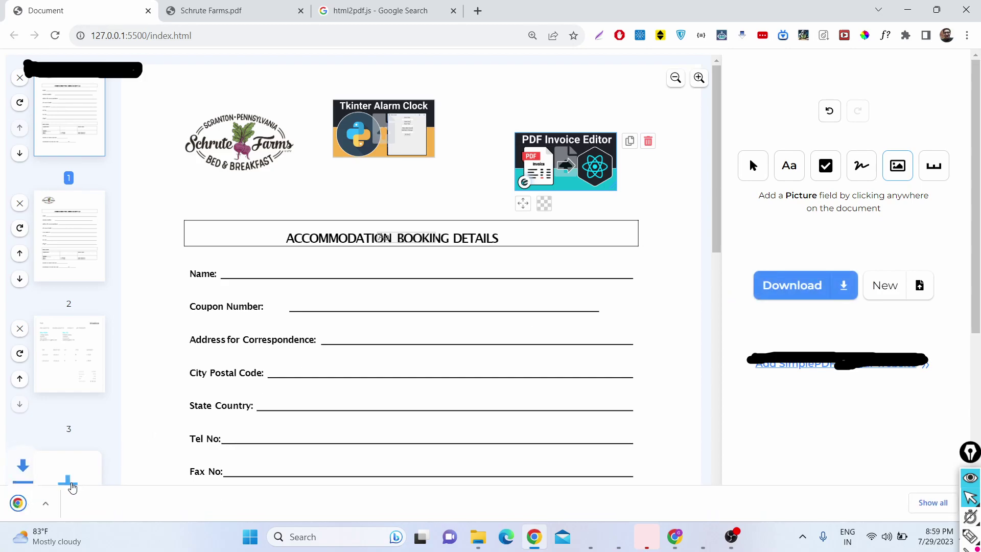
left_click(50, 504)
scroll(424, 310, "down", 10)
Check both pictures on page 1 of the downloaded PDF, then go back to the editor.
scroll(424, 310, "up", 13)
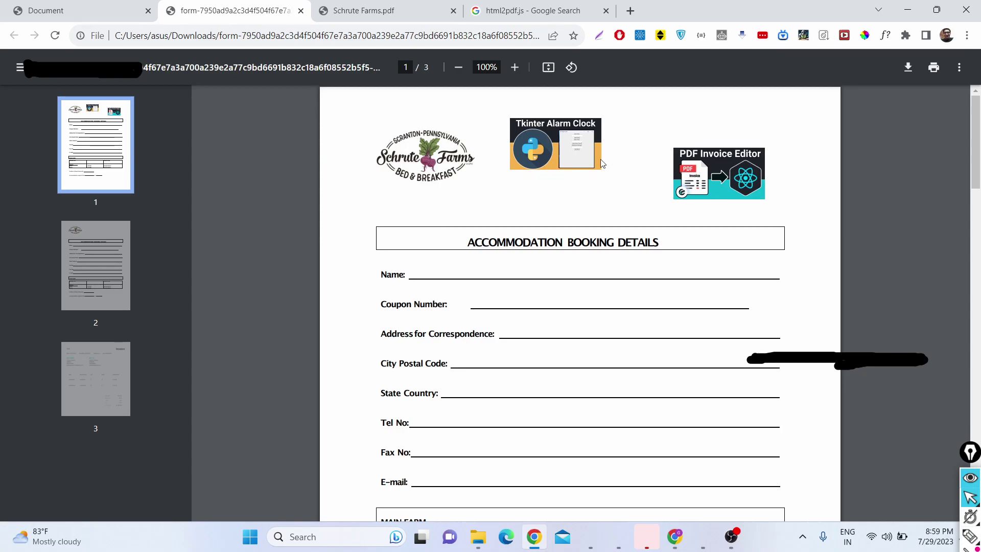
left_click(97, 6)
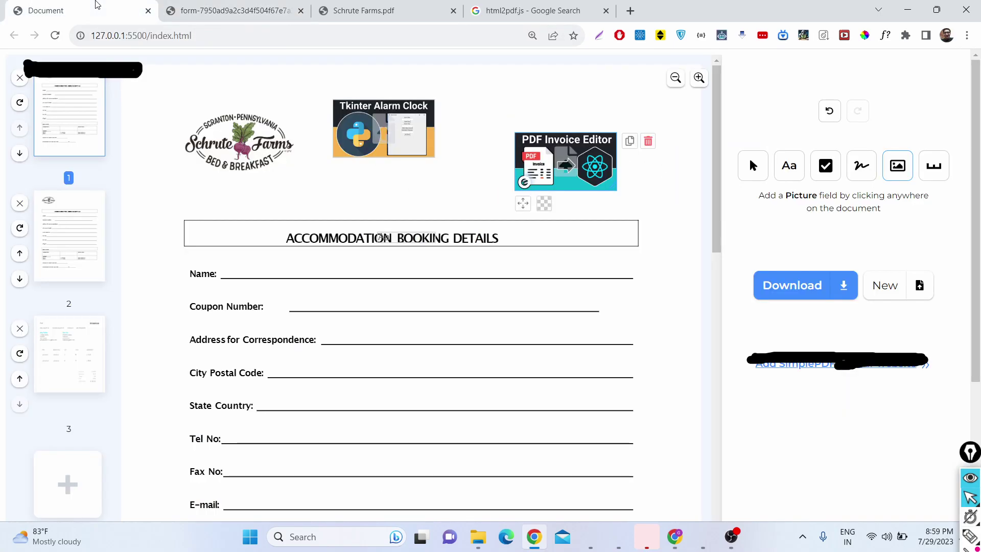
Place a signature field below the pictures and draw a looping signature with an underline.
left_click(862, 175)
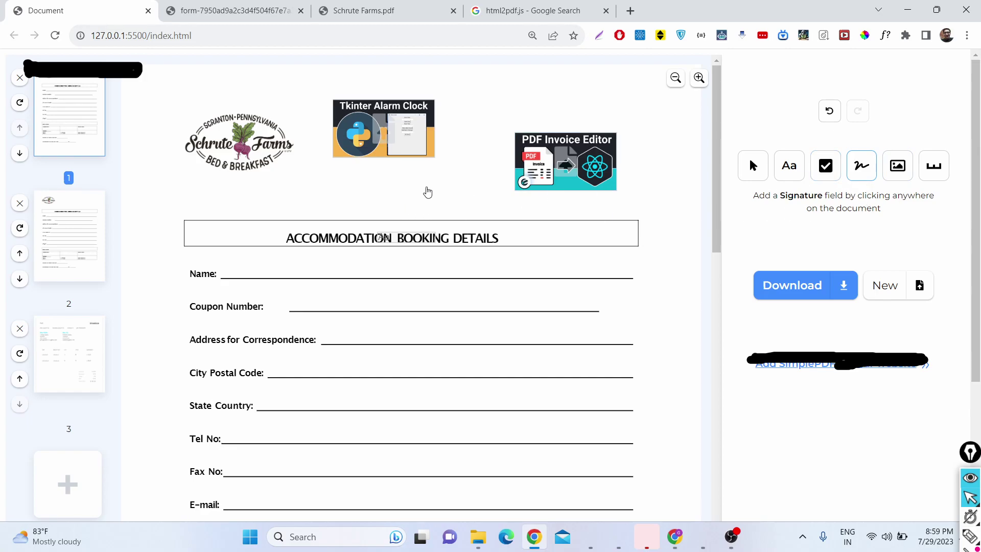
left_click(338, 197)
left_click(339, 196)
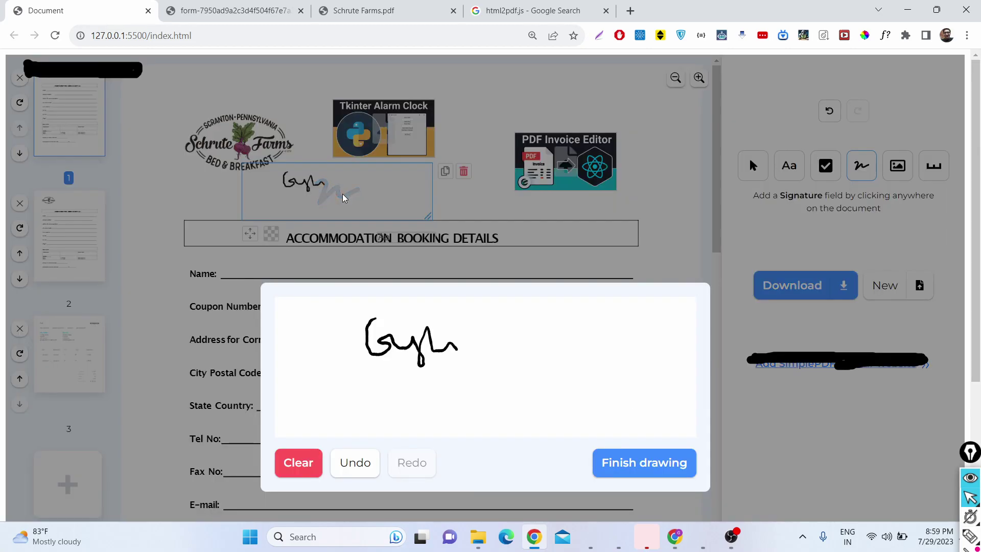
mouse_move(374, 314)
left_mouse_down()
mouse_move(396, 376)
mouse_move(429, 375)
mouse_move(516, 309)
mouse_move(596, 365)
mouse_move(603, 382)
left_mouse_up()
left_click(294, 464)
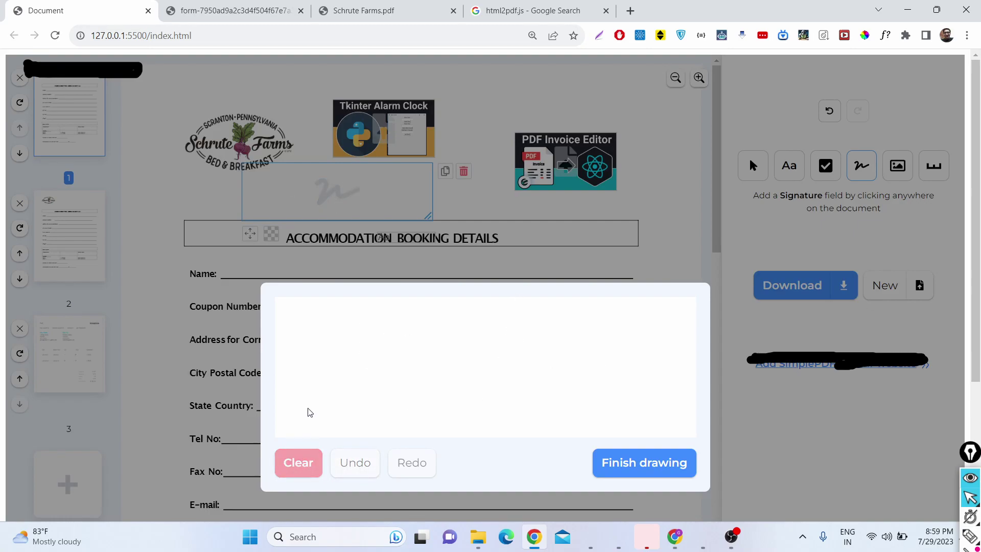
mouse_move(347, 322)
left_mouse_down()
mouse_move(319, 354)
mouse_move(361, 350)
mouse_move(379, 326)
mouse_move(416, 327)
mouse_move(439, 346)
mouse_move(473, 336)
mouse_move(499, 351)
mouse_move(567, 337)
mouse_move(388, 400)
mouse_move(419, 388)
left_mouse_up()
left_click_drag(572, 361, 323, 414)
Accept the signature, move it above the PDF Invoice Editor picture, and download the PDF.
left_click(595, 457)
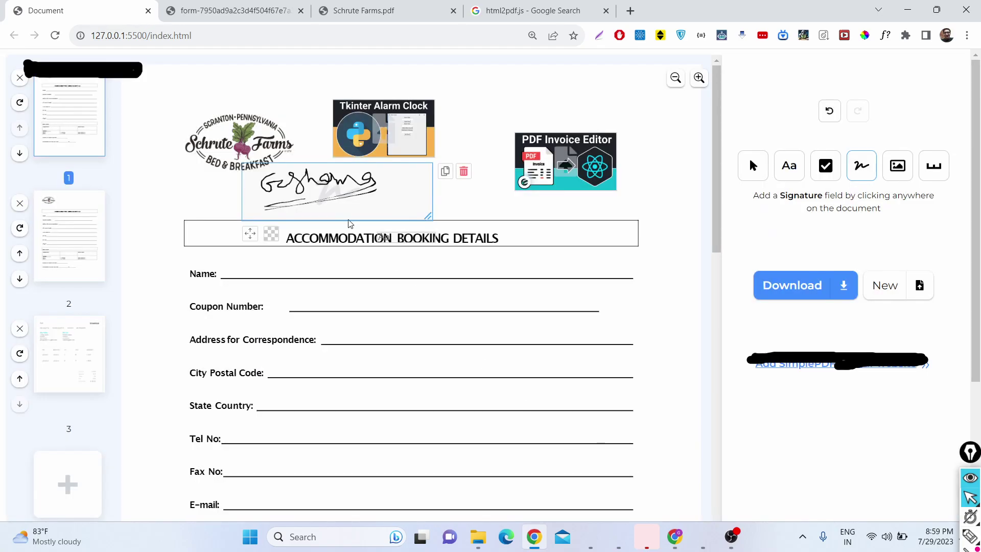
mouse_move(267, 241)
left_mouse_down()
mouse_move(288, 302)
mouse_move(413, 489)
mouse_move(546, 252)
mouse_move(487, 147)
left_mouse_up()
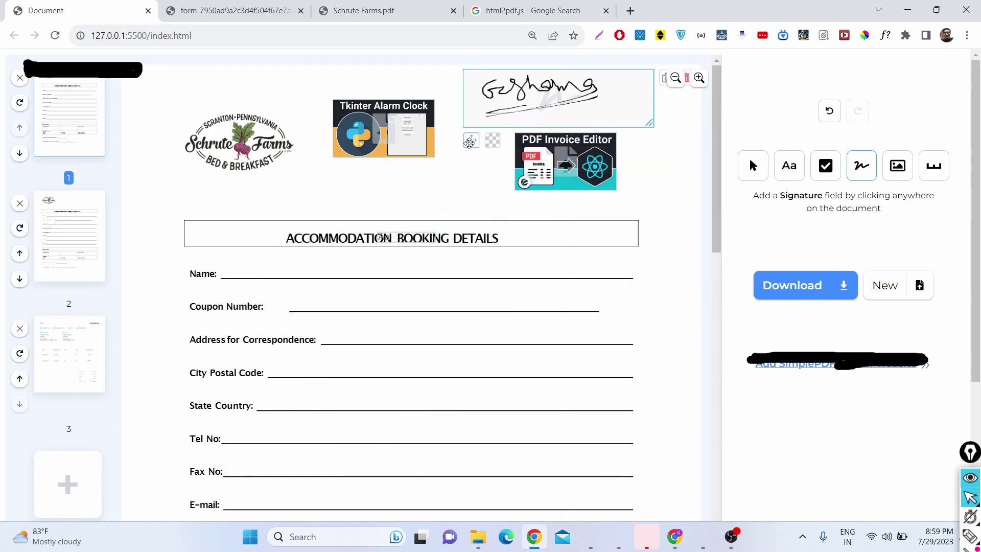
left_click(763, 295)
Open the new download, confirm the signature above the pictures, and return to the editor.
left_click(47, 505)
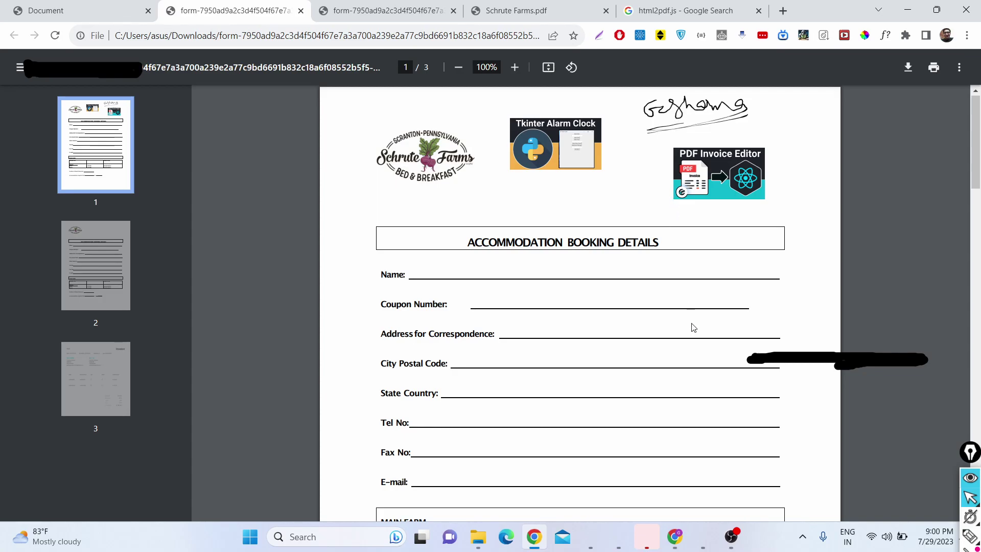
scroll(693, 327, "down", 14)
scroll(396, 259, "up", 14)
left_click(96, 8)
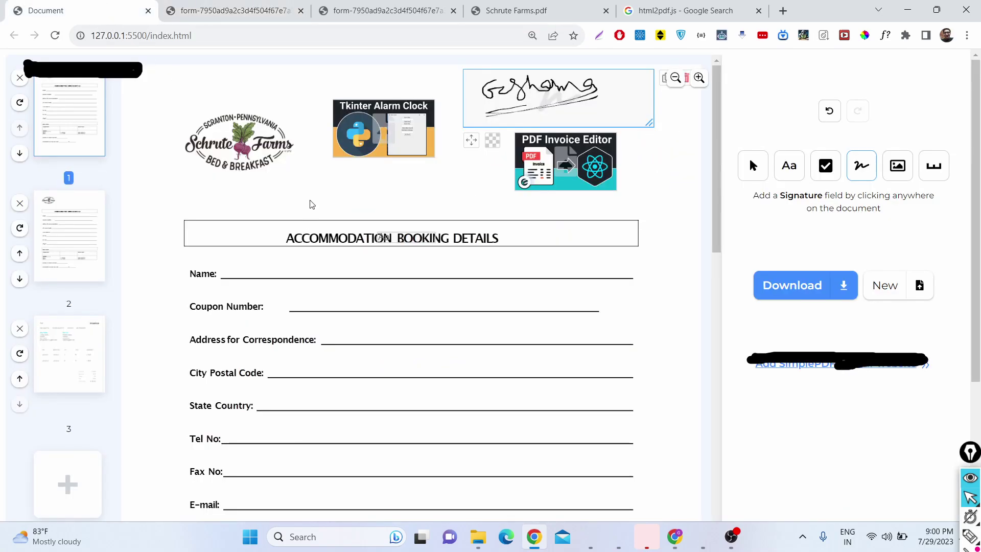